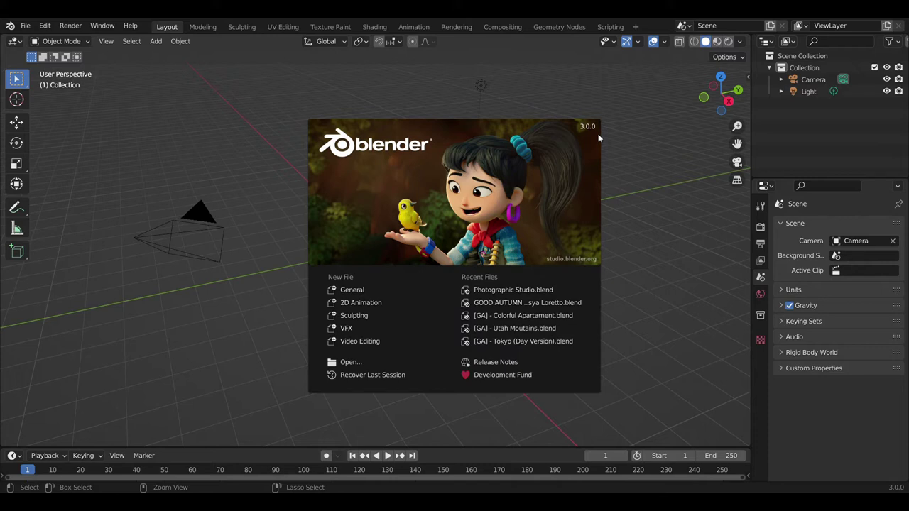
Open the recent file Photographic Studio.blend and set the Cycles render device to GPU Compute
{"action": "left_click", "coordinate": [542, 289]}
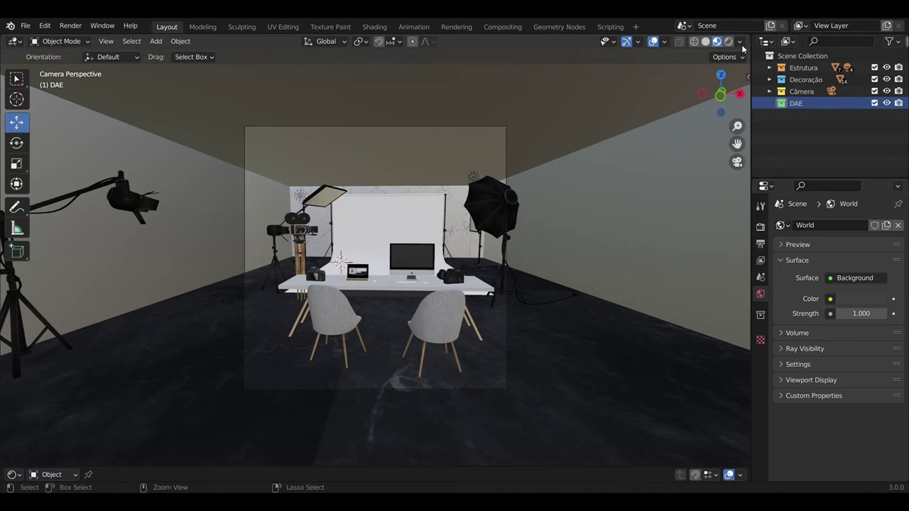
{"action": "left_click", "coordinate": [761, 227]}
{"action": "left_click", "coordinate": [852, 254]}
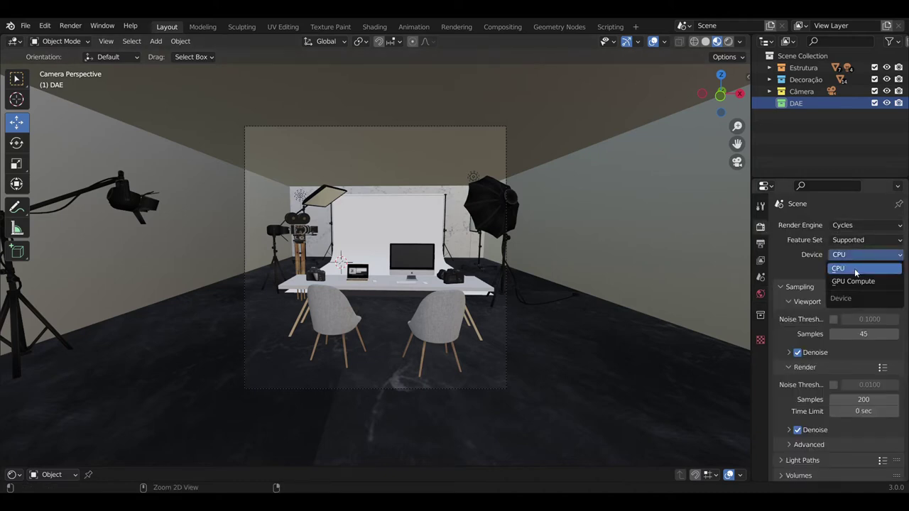
{"action": "left_click", "coordinate": [853, 282]}
Set the final render samples to 30
{"action": "left_click", "coordinate": [871, 403]}
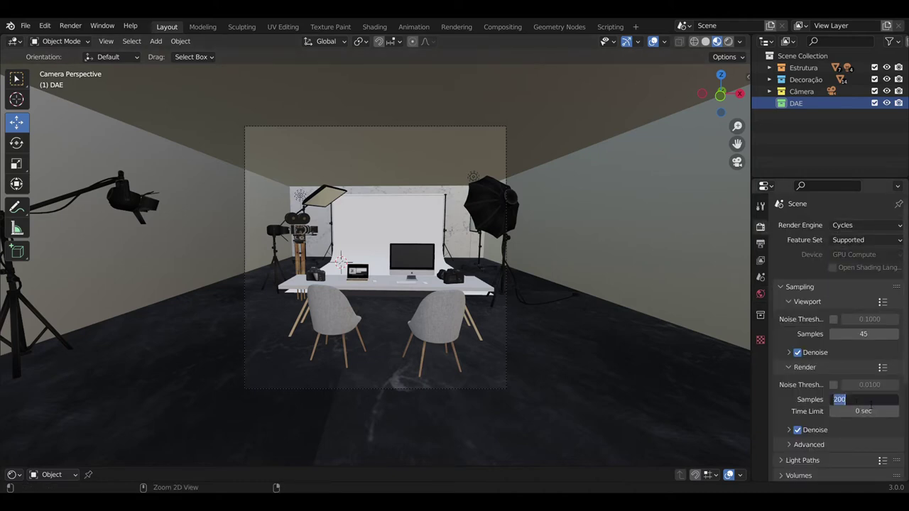
{"action": "type", "text": "50"}
{"action": "key", "text": "Return"}
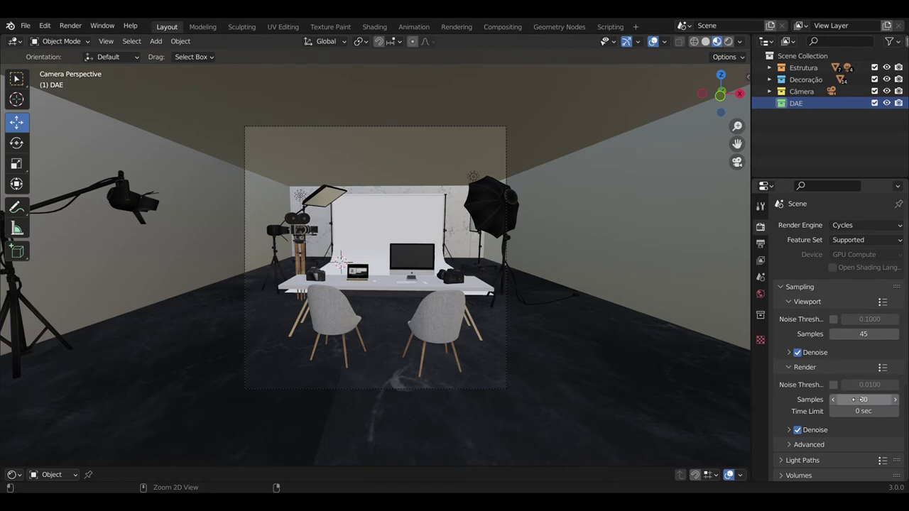
{"action": "left_click", "coordinate": [855, 400]}
{"action": "type", "text": "30"}
{"action": "key", "text": "Return"}
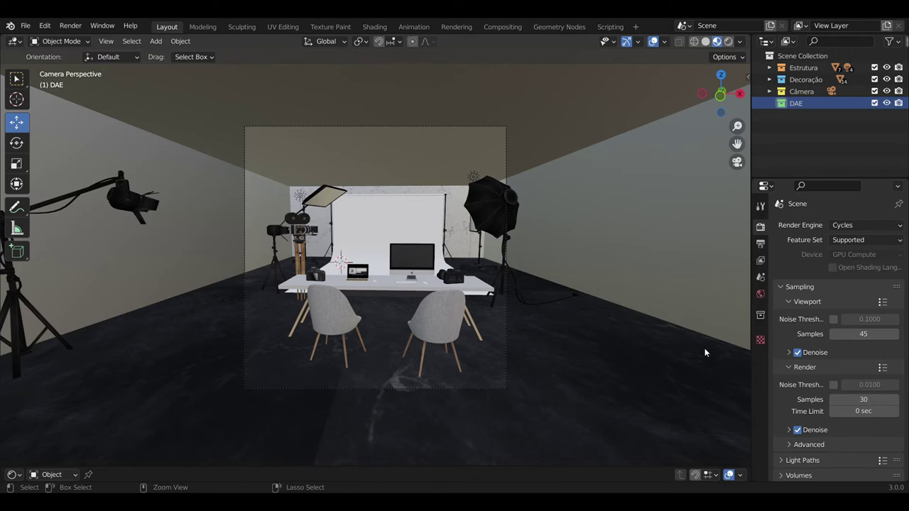
Set the output resolution to 2000 px in X and 2000 px in Y
{"action": "left_click", "coordinate": [761, 244]}
{"action": "left_click", "coordinate": [869, 242]}
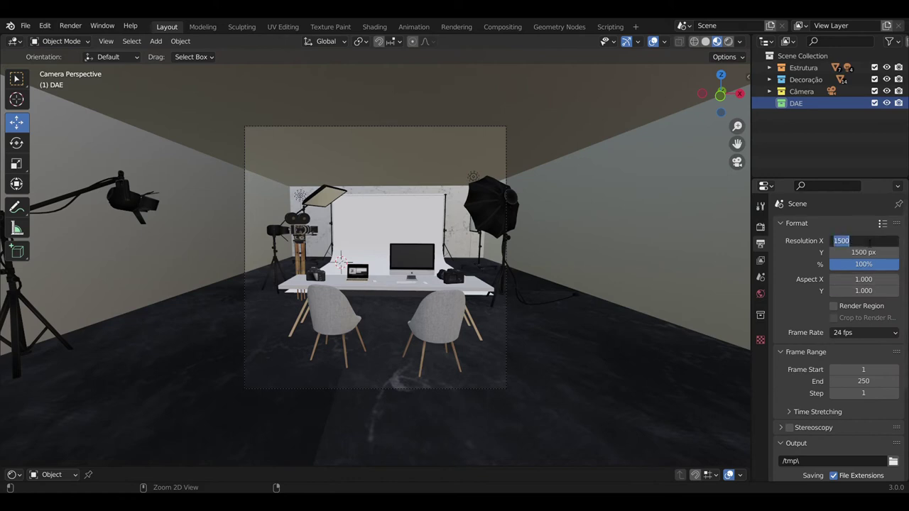
{"action": "type", "text": "200"}
{"action": "left_click", "coordinate": [870, 254]}
{"action": "type", "text": "2"}
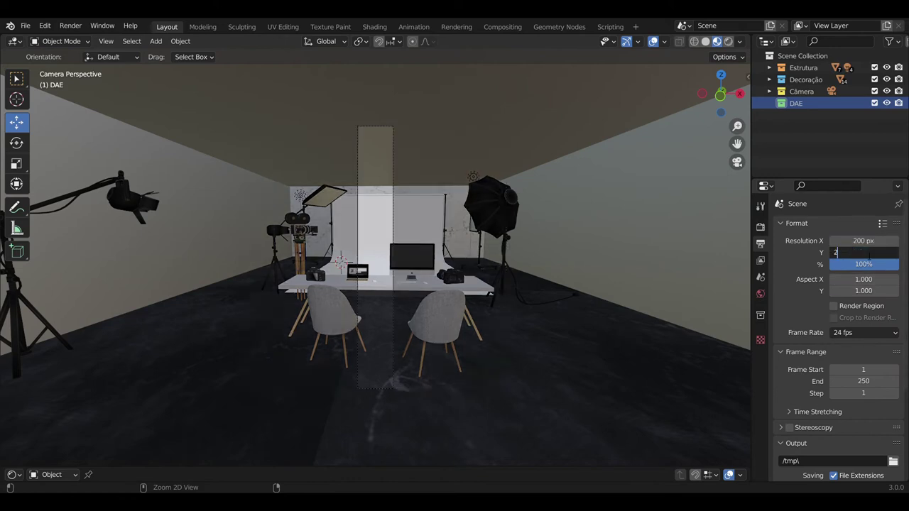
{"action": "type", "text": "000"}
{"action": "left_click", "coordinate": [870, 242]}
{"action": "type", "text": "2"}
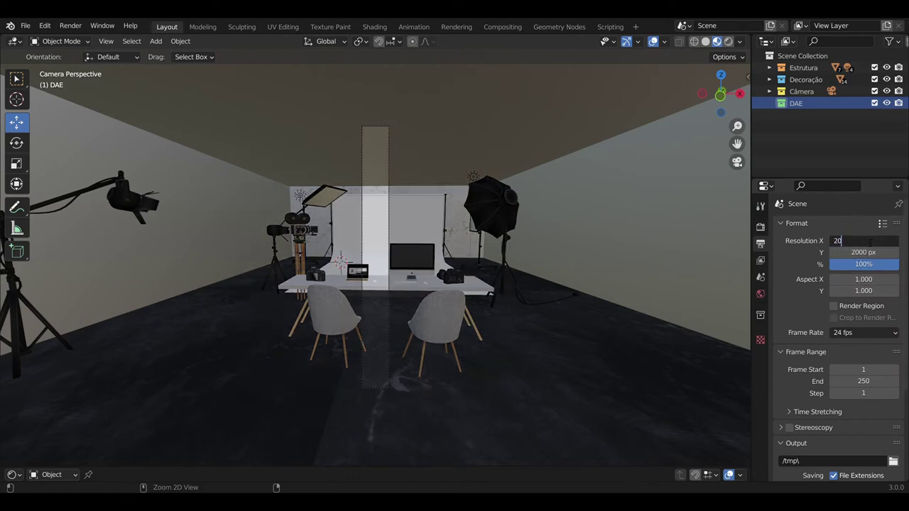
{"action": "type", "text": "000"}
{"action": "key", "text": "Return"}
Import the character's Collada (.dae) file into the DAE collection
{"action": "left_click", "coordinate": [25, 26]}
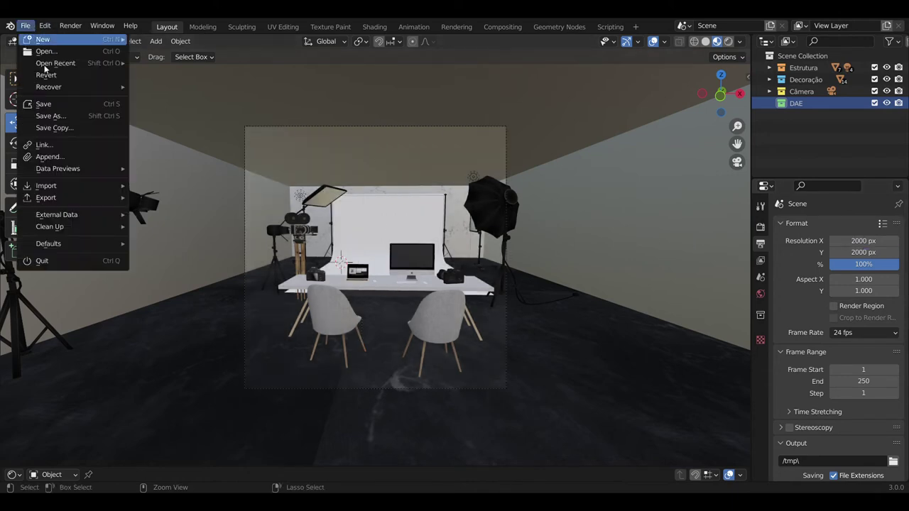
{"action": "mouse_move", "coordinate": [72, 190]}
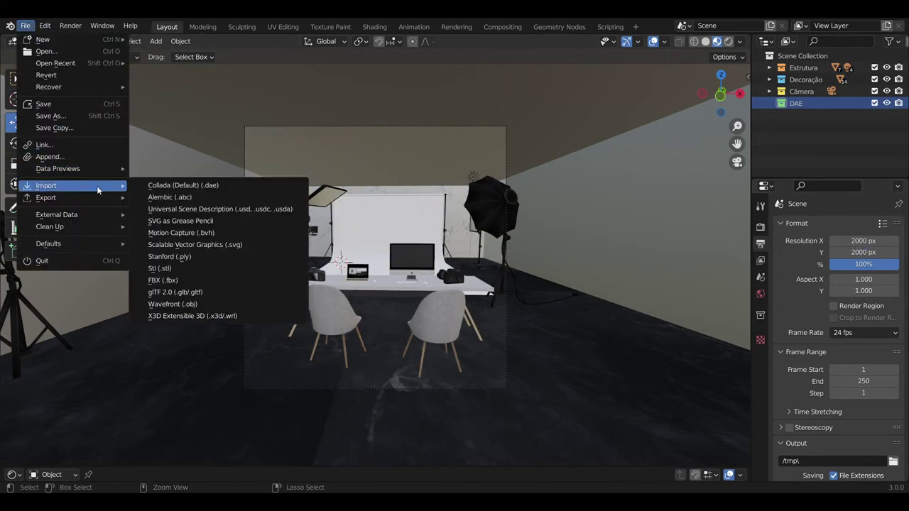
{"action": "left_click", "coordinate": [194, 186]}
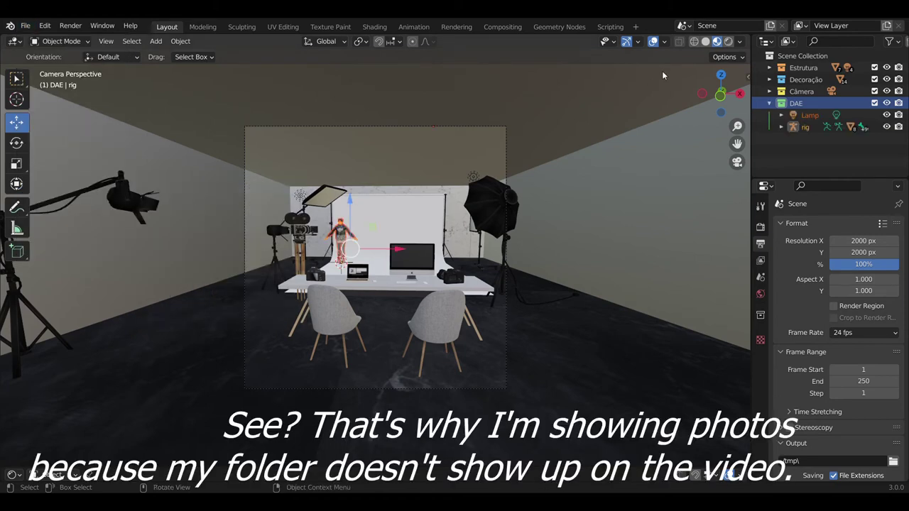
Examine the imported character up close in front of the studio backdrop
{"action": "scroll", "coordinate": [369, 220], "scroll_direction": "up", "scroll_amount": 5}
{"action": "scroll", "coordinate": [369, 220], "scroll_direction": "up", "scroll_amount": 8}
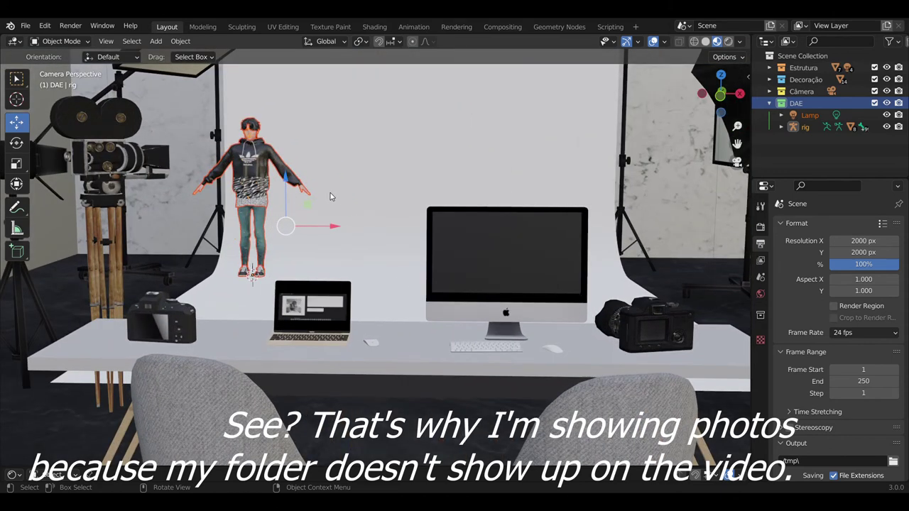
{"action": "middle_click_drag", "start_coordinate": [443, 326], "coordinate": [478, 350]}
{"action": "middle_click_drag", "start_coordinate": [330, 234], "coordinate": [490, 359], "text": "shift"}
{"action": "scroll", "coordinate": [485, 296], "scroll_direction": "up", "scroll_amount": 5}
{"action": "middle_click_drag", "start_coordinate": [485, 297], "coordinate": [243, 402]}
{"action": "scroll", "coordinate": [446, 268], "scroll_direction": "up", "scroll_amount": 2}
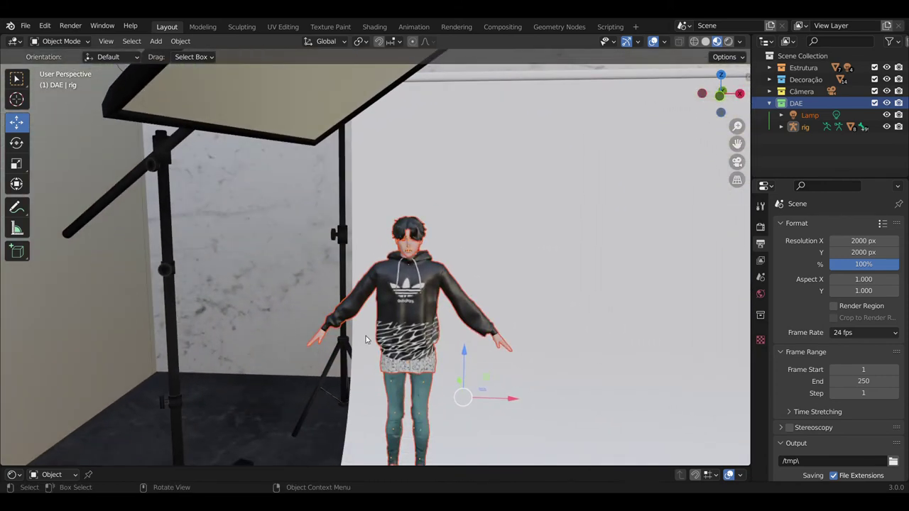
{"action": "middle_click_drag", "start_coordinate": [366, 336], "coordinate": [356, 251], "text": "shift"}
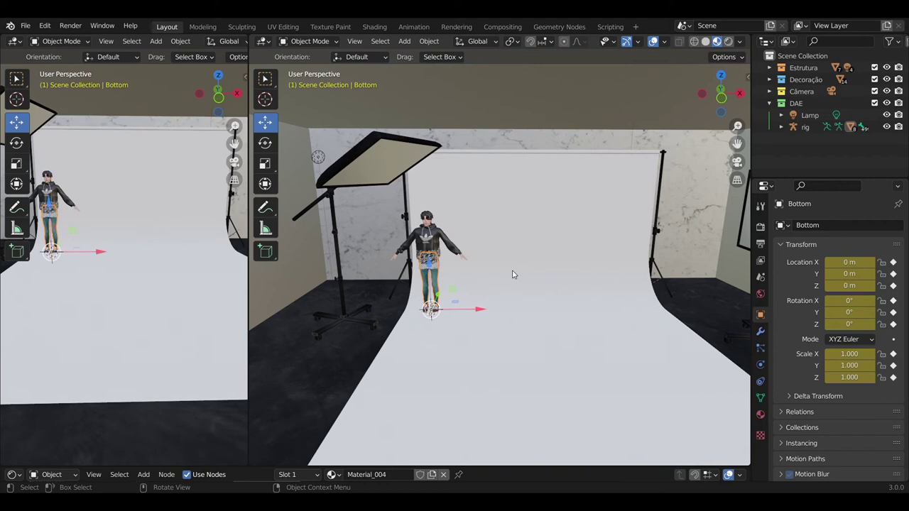
Expand the rig's hierarchy in the outliner and switch the narrower viewport to the Shader Editor
{"action": "scroll", "coordinate": [441, 204], "scroll_direction": "up", "scroll_amount": 5}
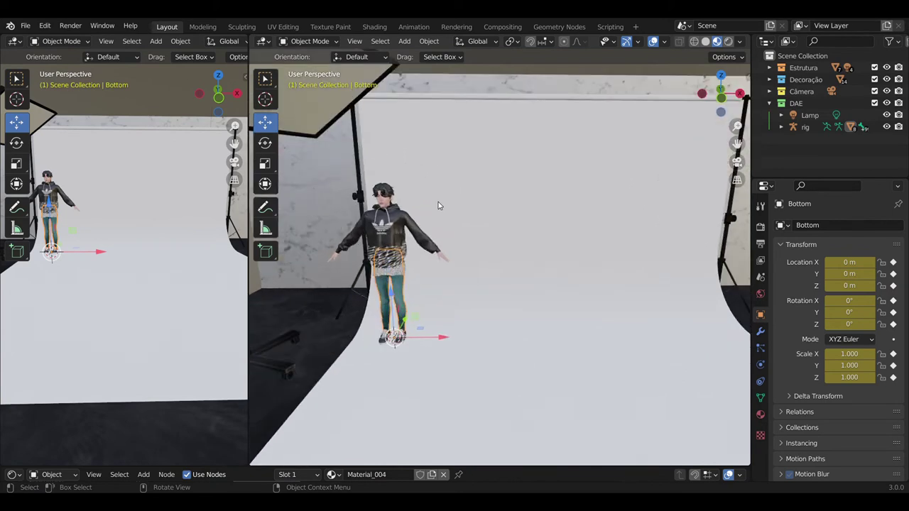
{"action": "scroll", "coordinate": [438, 201], "scroll_direction": "down", "scroll_amount": 3}
{"action": "left_click", "coordinate": [781, 127]}
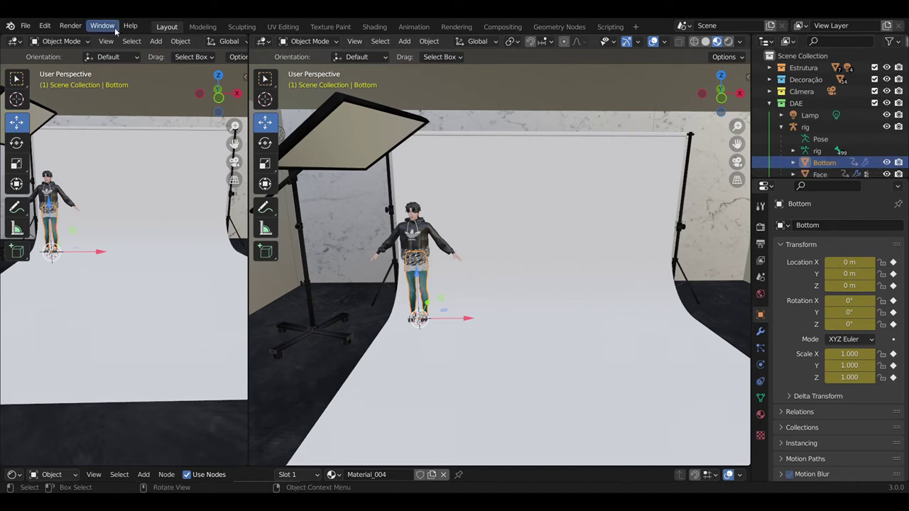
{"action": "left_click", "coordinate": [13, 42]}
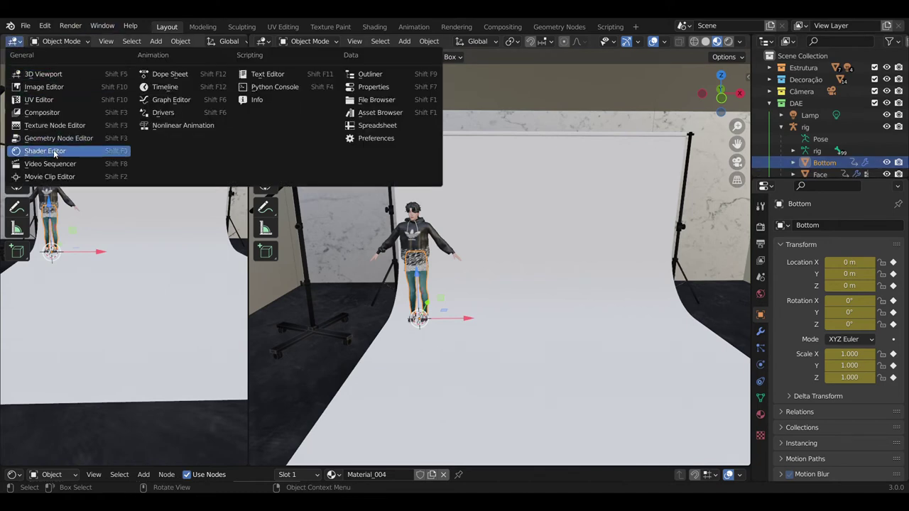
{"action": "left_click", "coordinate": [54, 152]}
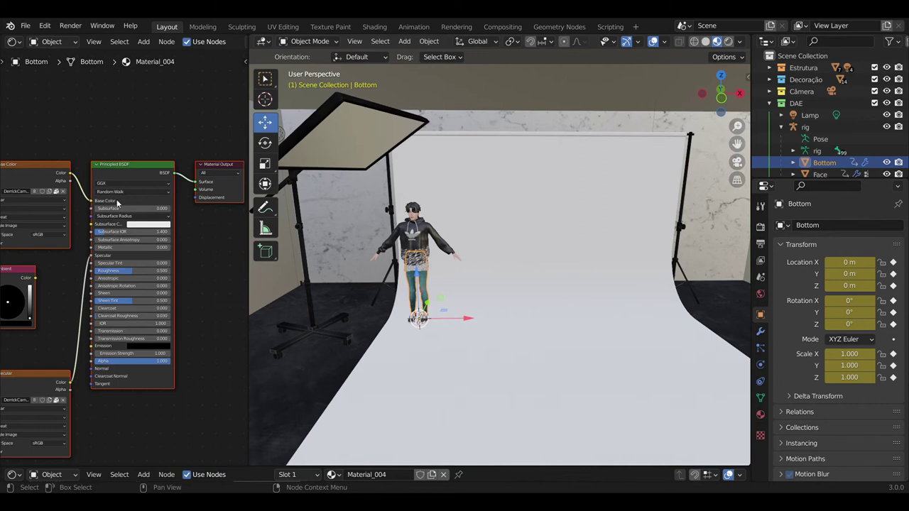
Insert a Mix Shader node between the Principled BSDF and the Material Output in the Bottom object's Material_004
{"action": "key", "text": "Home"}
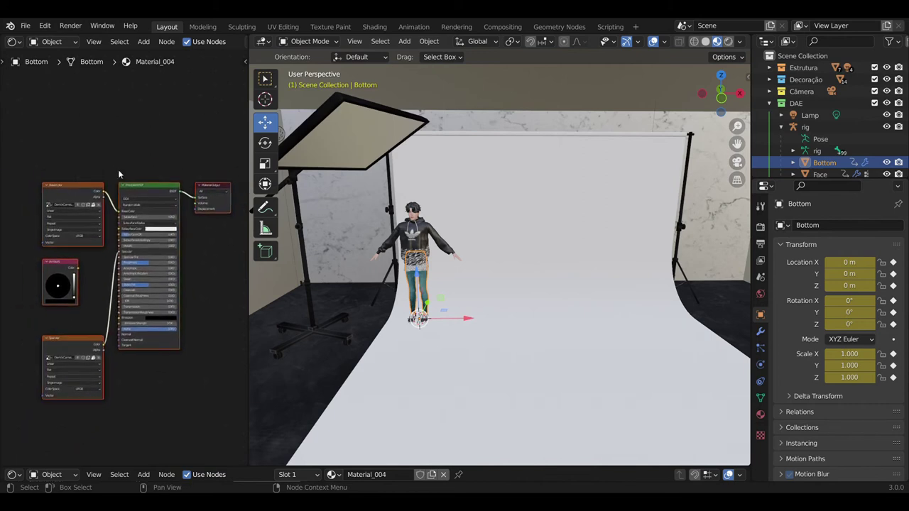
{"action": "scroll", "coordinate": [107, 213], "scroll_direction": "up", "scroll_amount": 3}
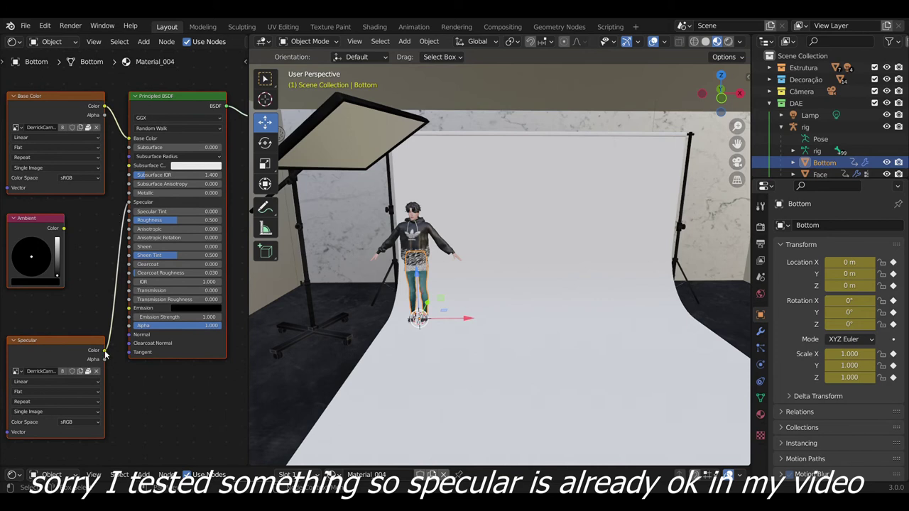
{"action": "left_click_drag", "start_coordinate": [84, 351], "coordinate": [86, 351]}
{"action": "middle_click_drag", "start_coordinate": [137, 204], "coordinate": [73, 291]}
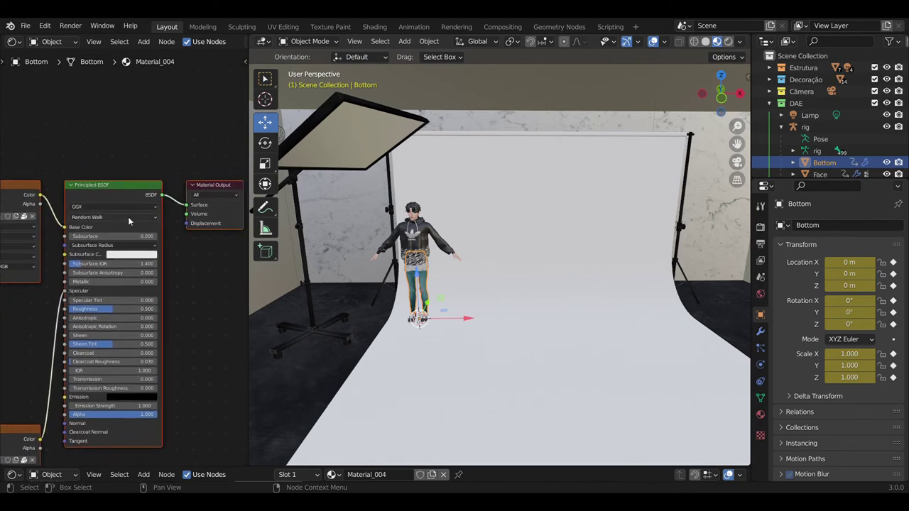
{"action": "key", "text": "shift+a"}
{"action": "mouse_move", "coordinate": [161, 224]}
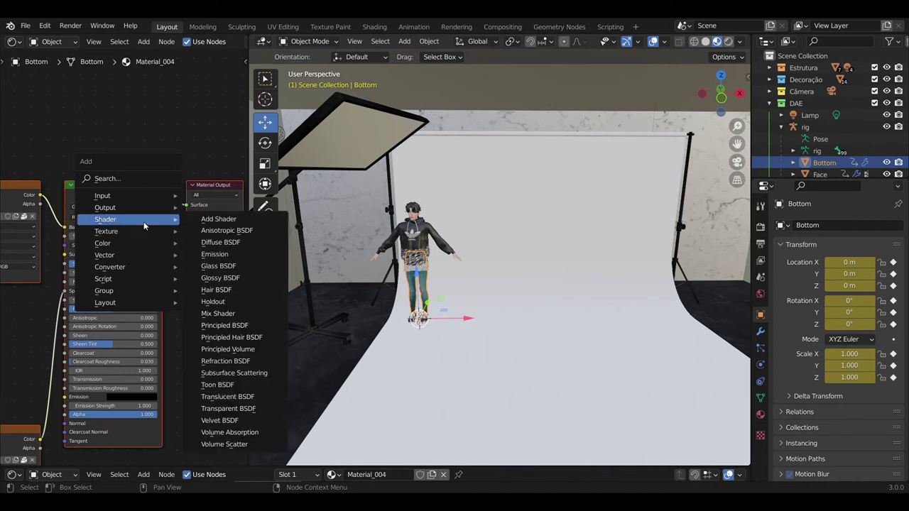
{"action": "left_click", "coordinate": [218, 313]}
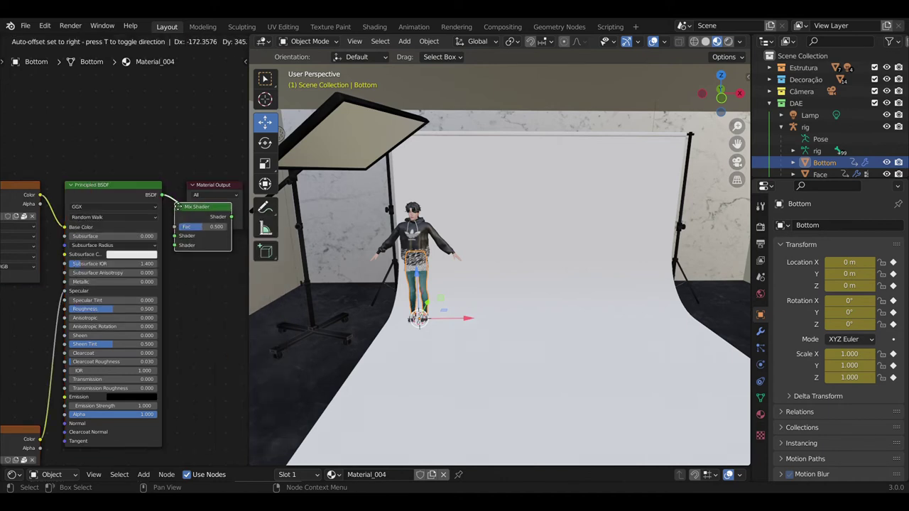
{"action": "left_click", "coordinate": [178, 205]}
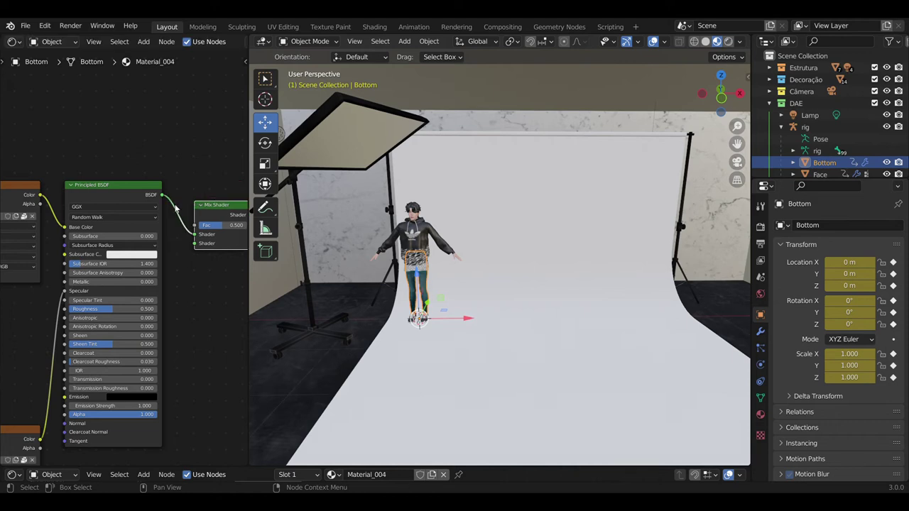
Move the Principled BSDF link to the Mix Shader's second Shader input and connect the Base Color texture's Alpha to Fac
{"action": "middle_click_drag", "start_coordinate": [187, 169], "coordinate": [186, 169]}
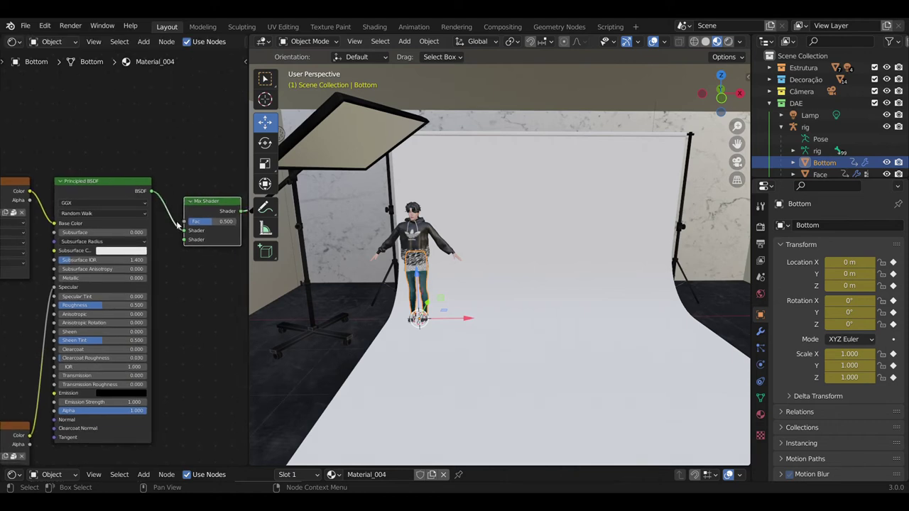
{"action": "left_click_drag", "start_coordinate": [183, 233], "coordinate": [185, 243]}
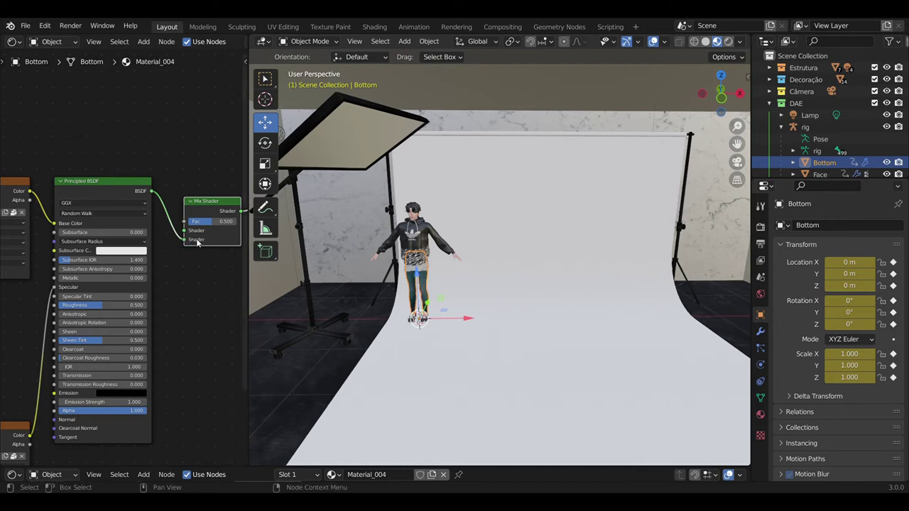
{"action": "middle_click_drag", "start_coordinate": [142, 133], "coordinate": [208, 145]}
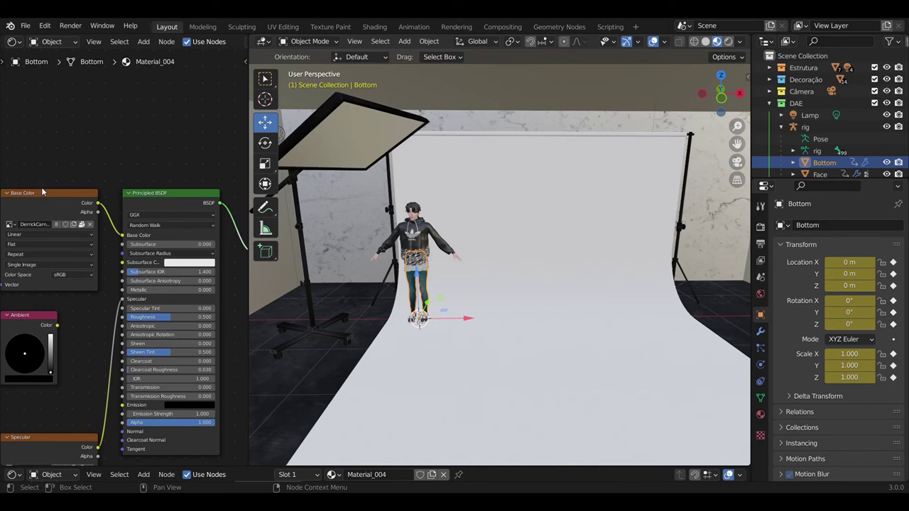
{"action": "middle_click_drag", "start_coordinate": [119, 142], "coordinate": [76, 142]}
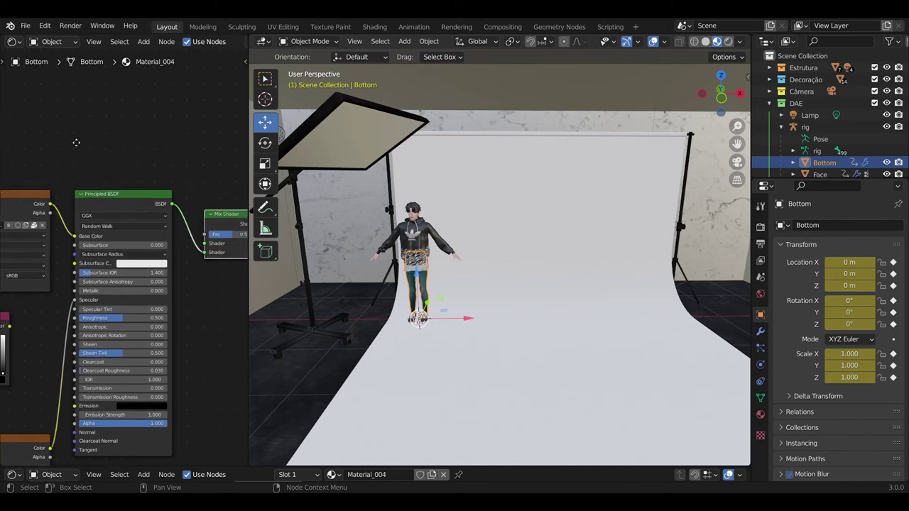
{"action": "left_click_drag", "start_coordinate": [50, 214], "coordinate": [208, 227]}
Add a Transparent BSDF node above the Principled BSDF and connect it to the Mix Shader's first Shader input
{"action": "middle_click_drag", "start_coordinate": [123, 139], "coordinate": [93, 145]}
{"action": "key", "text": "shift+a"}
{"action": "mouse_move", "coordinate": [96, 148]}
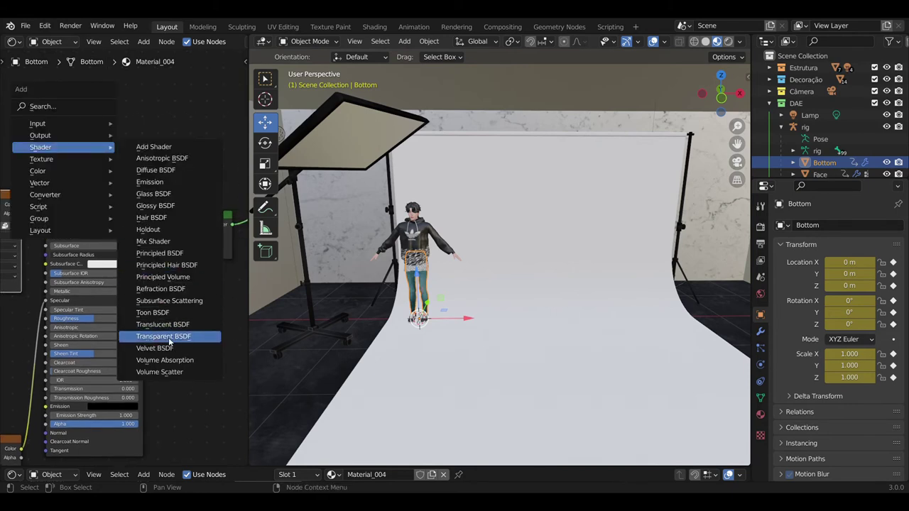
{"action": "left_click", "coordinate": [163, 336]}
{"action": "left_click", "coordinate": [72, 130]}
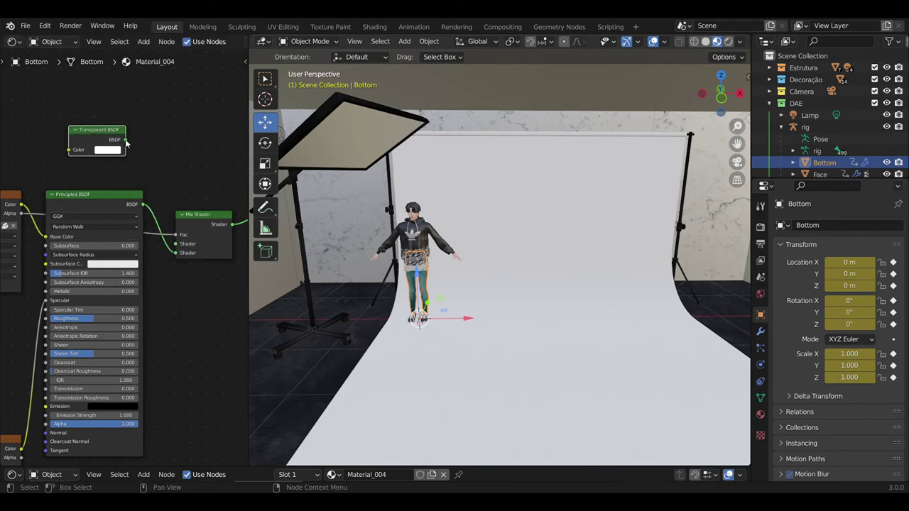
{"action": "left_click_drag", "start_coordinate": [126, 144], "coordinate": [176, 244]}
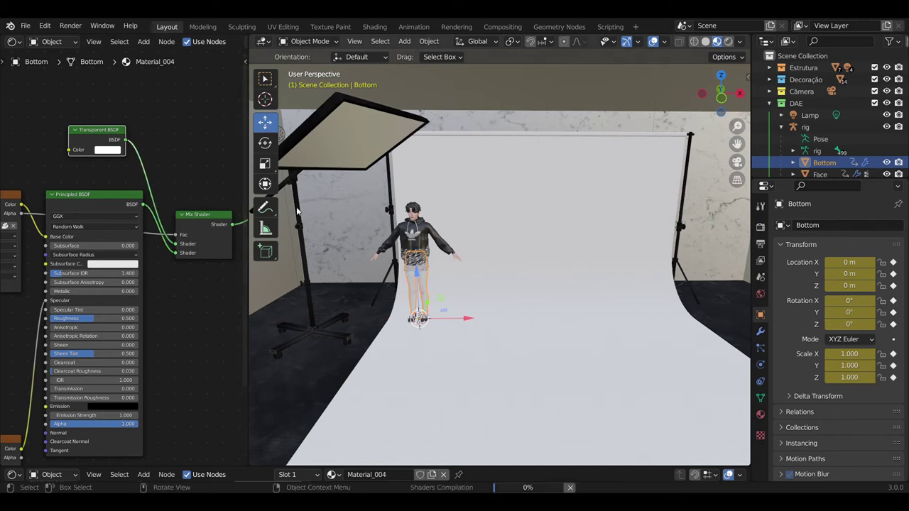
Set Material_004's Blend Mode to Alpha Hashed in the material's viewport display settings
{"action": "left_click", "coordinate": [761, 415]}
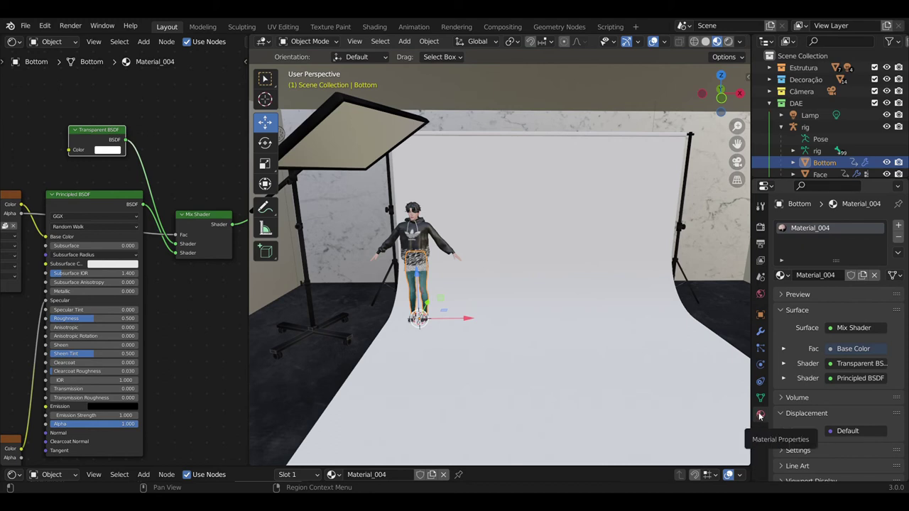
{"action": "scroll", "coordinate": [826, 400], "scroll_direction": "down", "scroll_amount": 1}
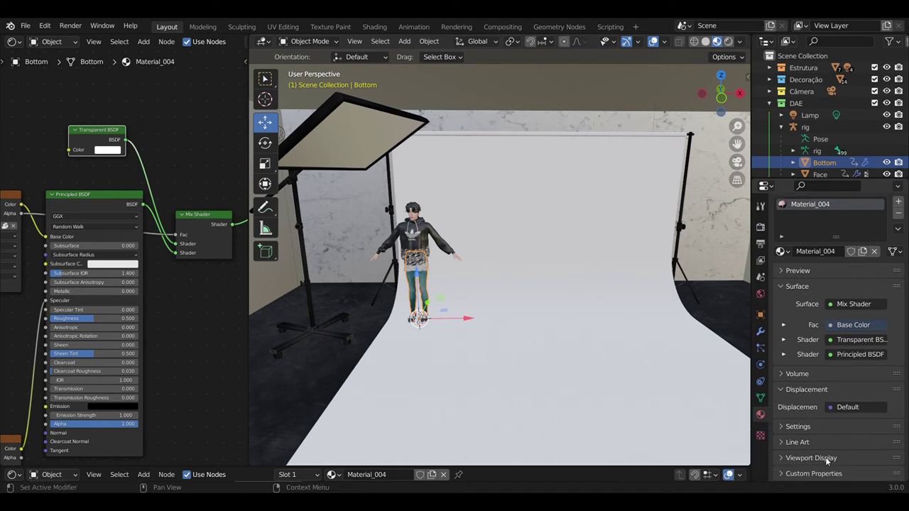
{"action": "left_click", "coordinate": [814, 458]}
{"action": "scroll", "coordinate": [828, 440], "scroll_direction": "down", "scroll_amount": 5}
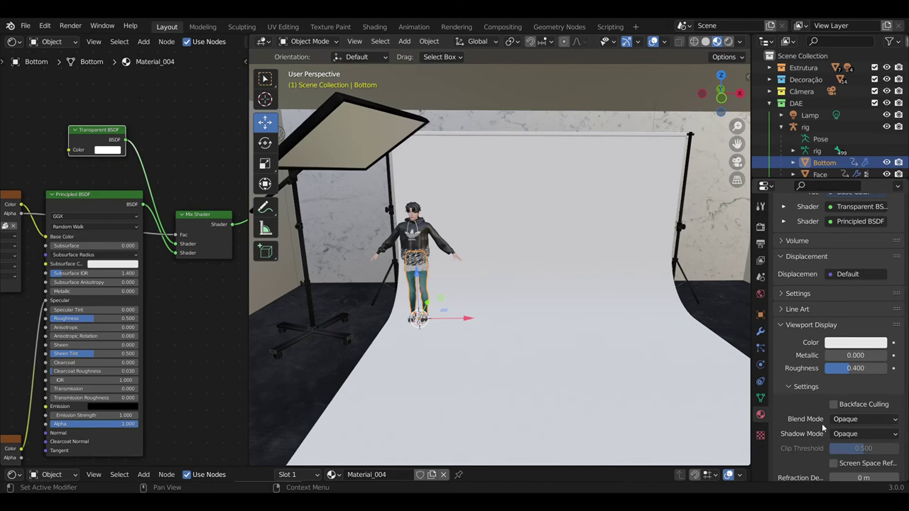
{"action": "left_click", "coordinate": [845, 420]}
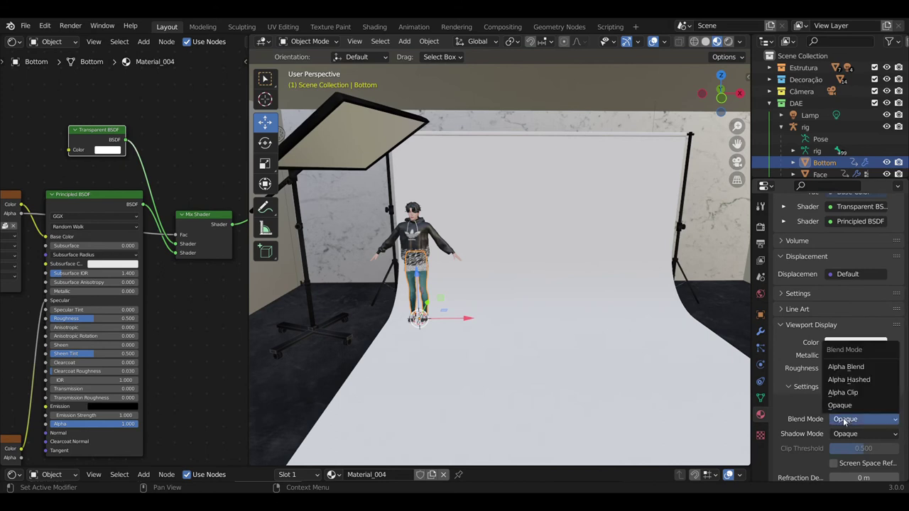
{"action": "left_click", "coordinate": [856, 380]}
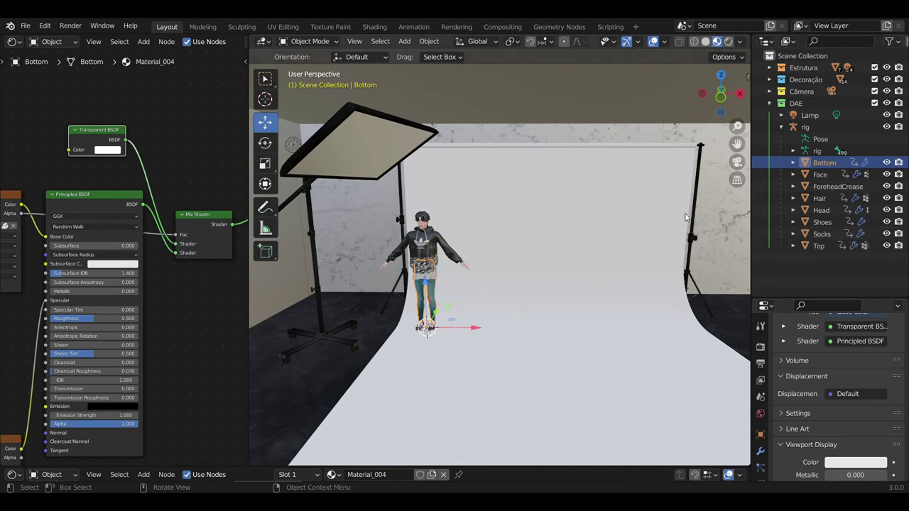
Select all the rig's meshes from Bottom through Top and link the Bottom object's material to them
{"action": "left_click", "coordinate": [808, 246], "text": "shift"}
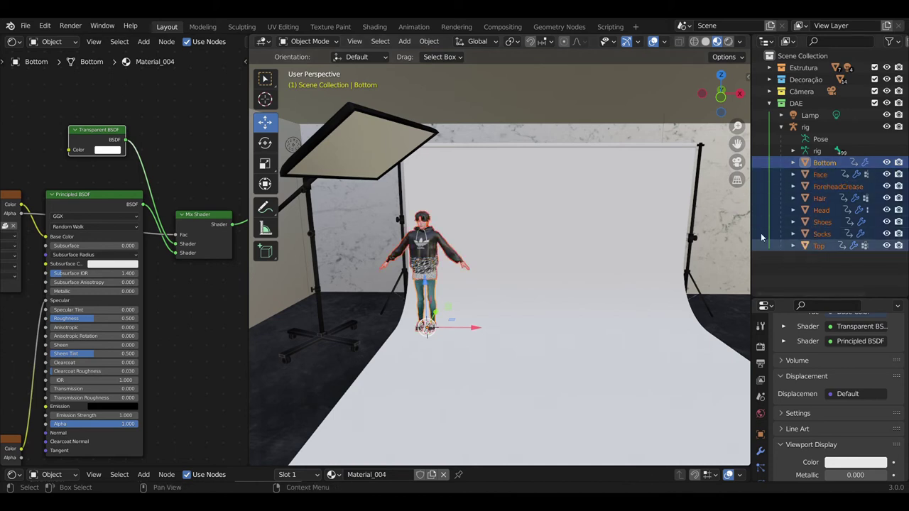
{"action": "key", "text": "ctrl+l"}
{"action": "mouse_move", "coordinate": [595, 223]}
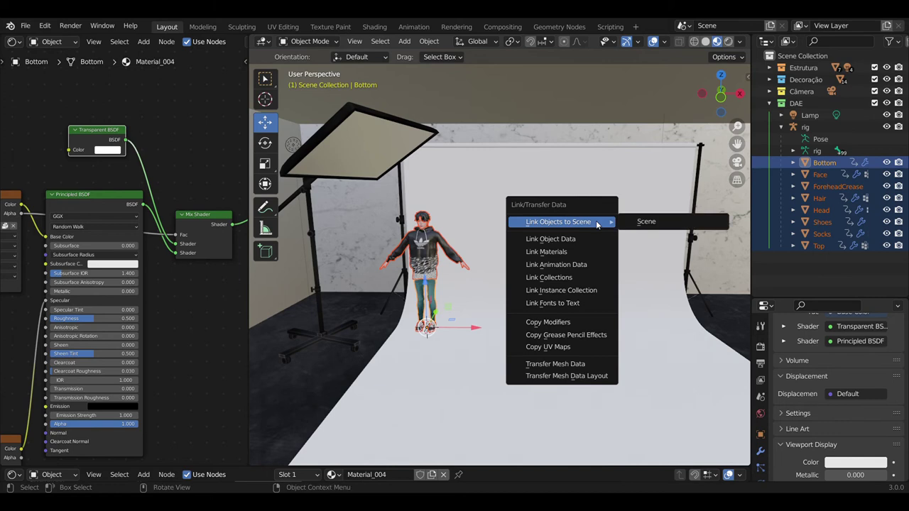
{"action": "left_click", "coordinate": [546, 251]}
{"action": "scroll", "coordinate": [444, 211], "scroll_direction": "up", "scroll_amount": 3}
{"action": "scroll", "coordinate": [444, 211], "scroll_direction": "up", "scroll_amount": 1}
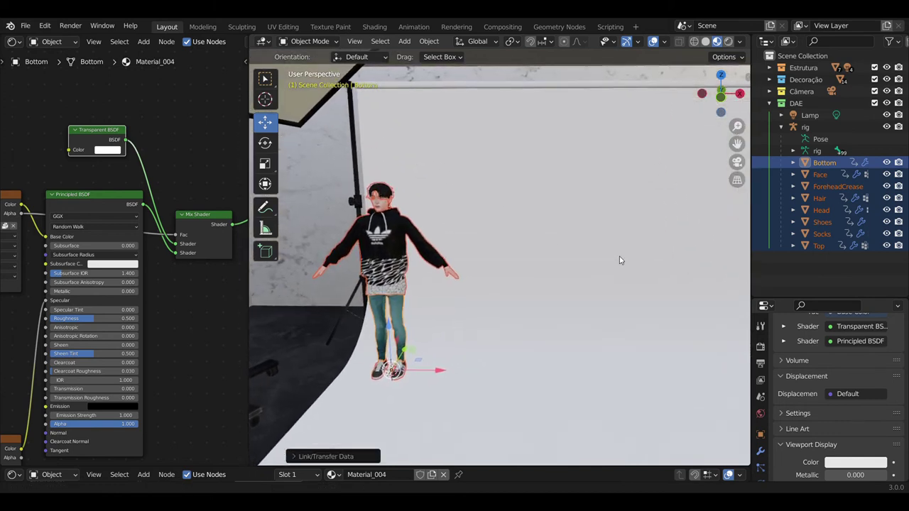
{"action": "middle_click_drag", "start_coordinate": [595, 273], "coordinate": [576, 257]}
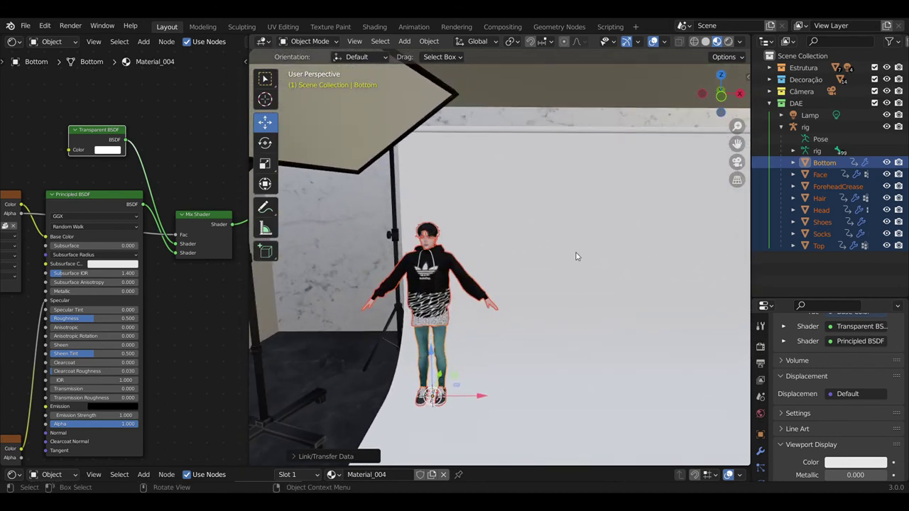
Collapse the rig's hierarchy, put the rig in Pose Mode and enable Fade Geometry in the viewport overlays
{"action": "left_click", "coordinate": [782, 127]}
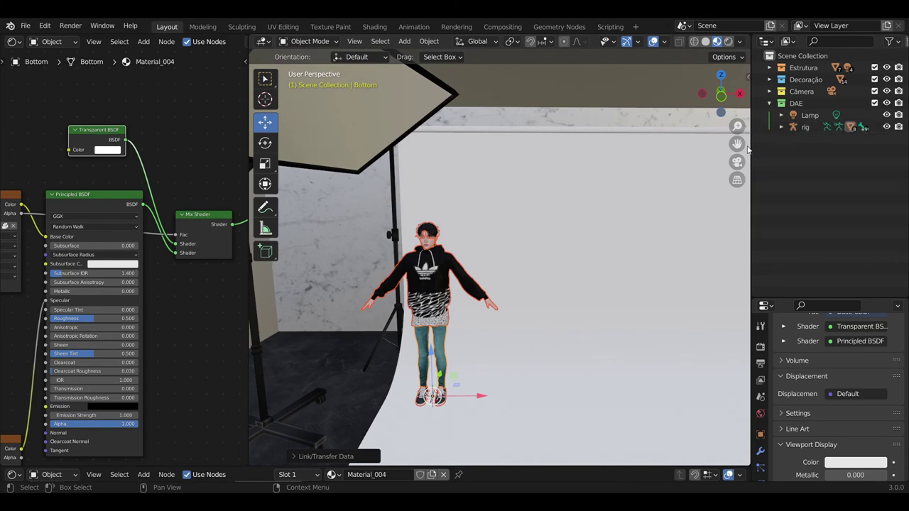
{"action": "left_click", "coordinate": [318, 43]}
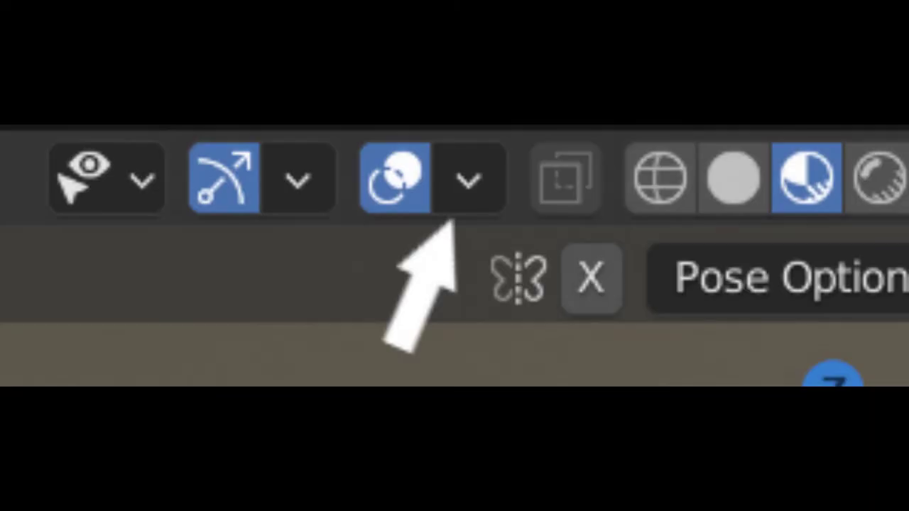
{"action": "left_click", "coordinate": [455, 207]}
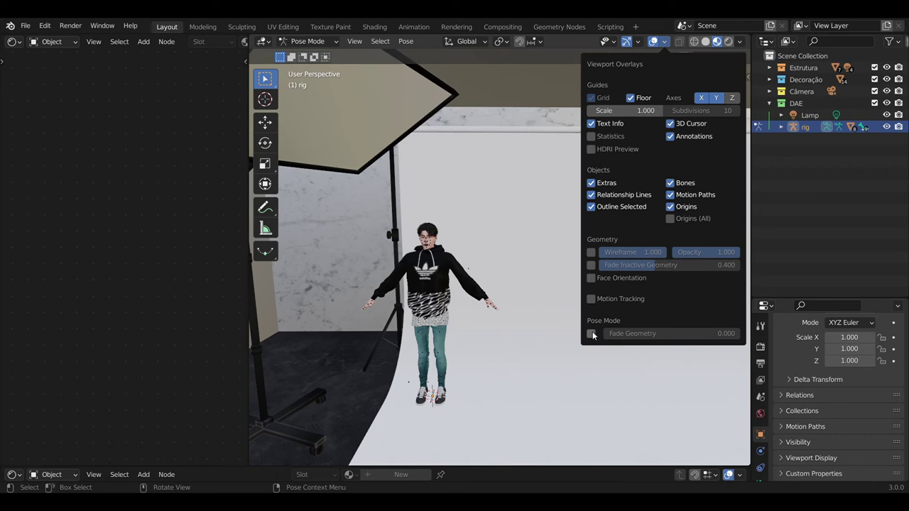
{"action": "left_click", "coordinate": [592, 336]}
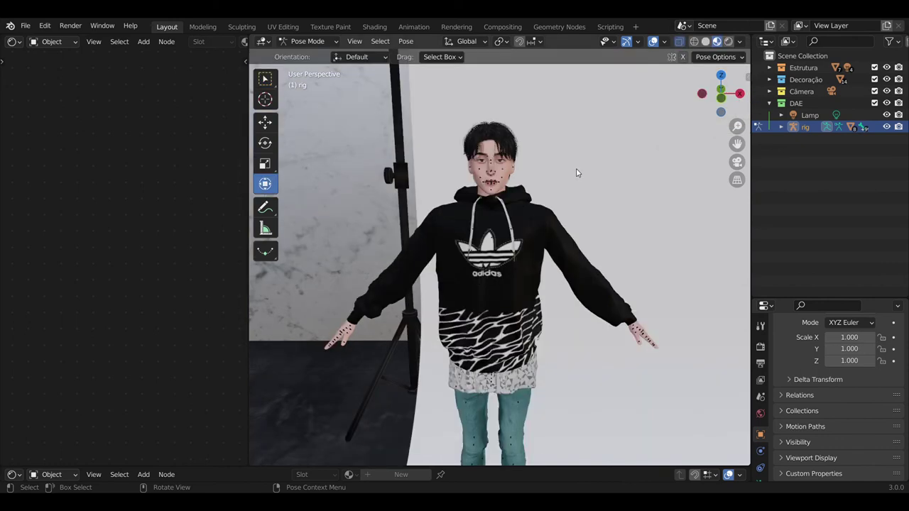
Rotate the left and right shoulder-area bones with the Rotate tool to lower both of the character's arms
{"action": "key", "text": "a"}
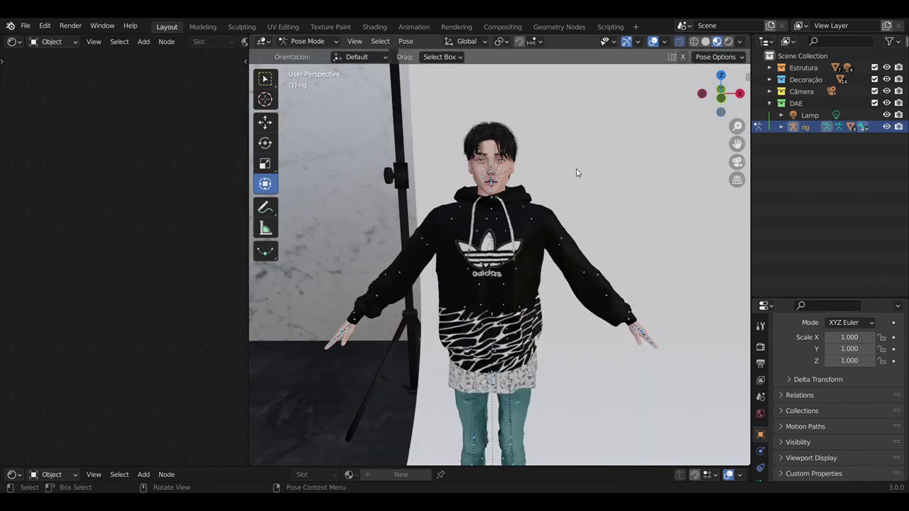
{"action": "scroll", "coordinate": [577, 172], "scroll_direction": "up", "scroll_amount": 1}
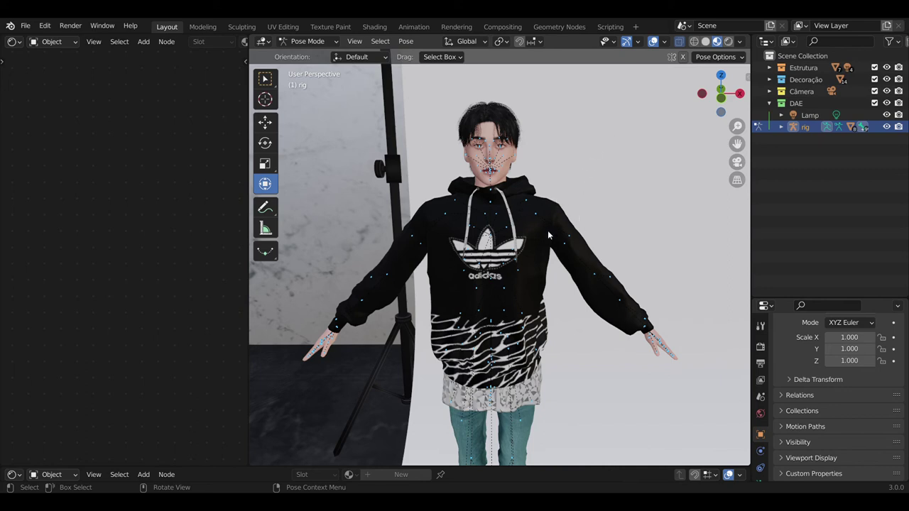
{"action": "left_click", "coordinate": [265, 143]}
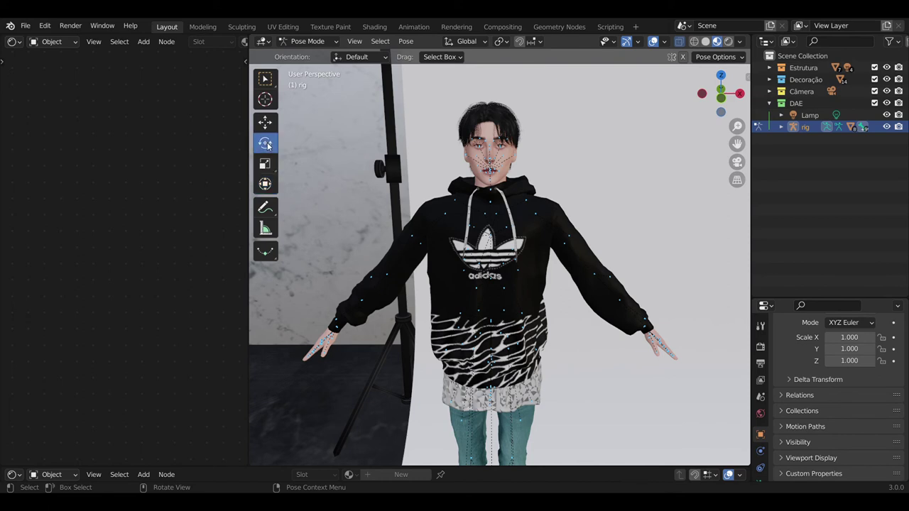
{"action": "left_click", "coordinate": [537, 218]}
{"action": "left_click_drag", "start_coordinate": [581, 196], "coordinate": [588, 204]}
{"action": "scroll", "coordinate": [487, 211], "scroll_direction": "up", "scroll_amount": 1}
{"action": "left_click", "coordinate": [428, 208]}
{"action": "left_click", "coordinate": [437, 206]}
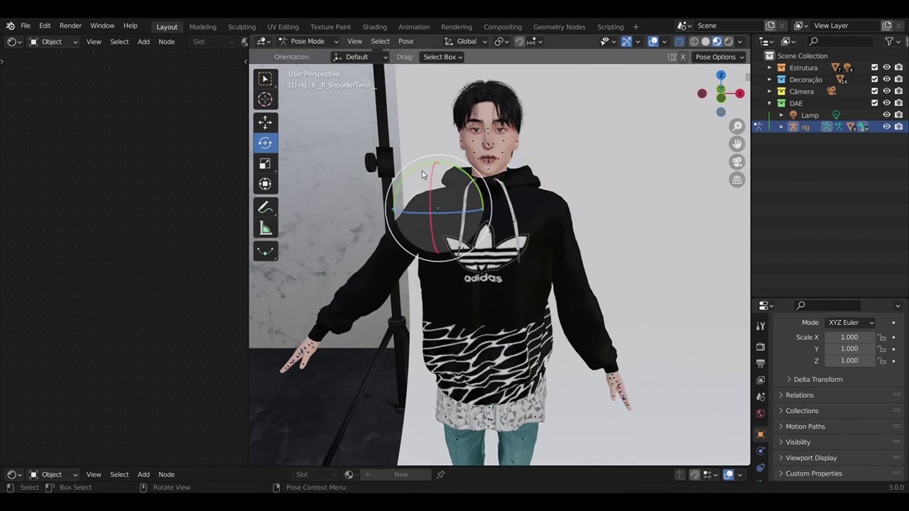
{"action": "left_click_drag", "start_coordinate": [441, 211], "coordinate": [402, 190]}
Return to Object Mode and move the rig along the X axis toward the middle of the white backdrop
{"action": "scroll", "coordinate": [433, 183], "scroll_direction": "down", "scroll_amount": 3}
{"action": "key", "text": "ctrl+Tab"}
{"action": "scroll", "coordinate": [434, 214], "scroll_direction": "down", "scroll_amount": 2}
{"action": "middle_click_drag", "start_coordinate": [497, 348], "coordinate": [428, 325], "text": "shift"}
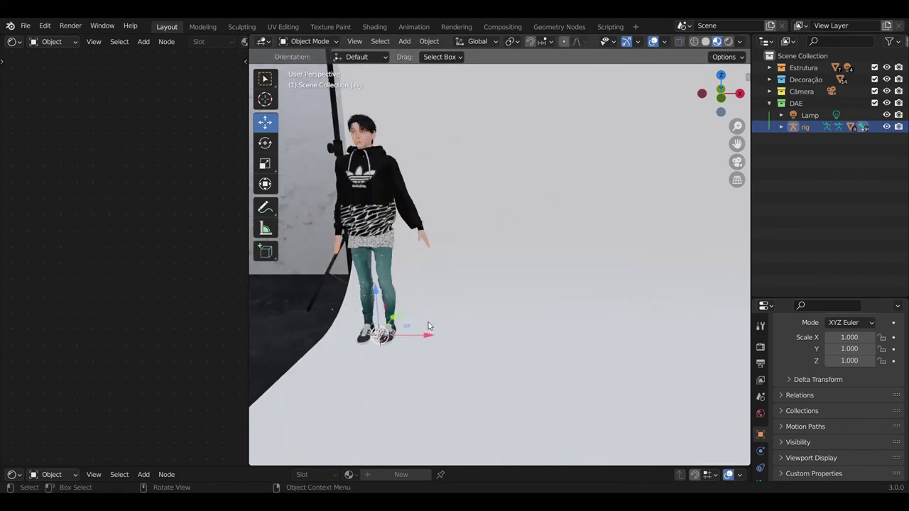
{"action": "left_click_drag", "start_coordinate": [428, 335], "coordinate": [708, 335]}
Put the rig back in Pose Mode and rotate the left and right upper arm bones about the Z axis
{"action": "scroll", "coordinate": [667, 142], "scroll_direction": "up", "scroll_amount": 5}
{"action": "left_click", "coordinate": [309, 41]}
{"action": "left_click", "coordinate": [306, 83]}
{"action": "middle_click_drag", "start_coordinate": [398, 171], "coordinate": [455, 213]}
{"action": "left_click", "coordinate": [512, 231]}
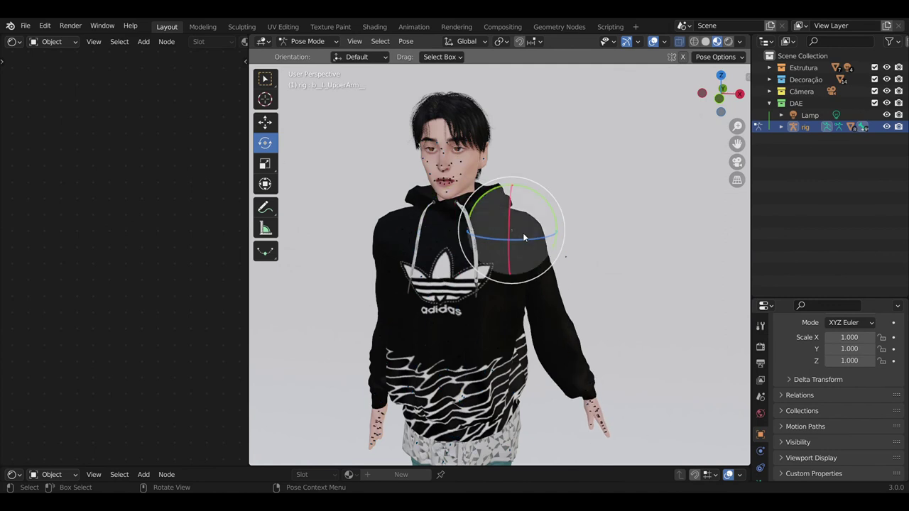
{"action": "left_click_drag", "start_coordinate": [523, 237], "coordinate": [466, 239]}
{"action": "left_click", "coordinate": [447, 232]}
{"action": "left_click", "coordinate": [402, 231]}
{"action": "left_click_drag", "start_coordinate": [419, 238], "coordinate": [436, 234]}
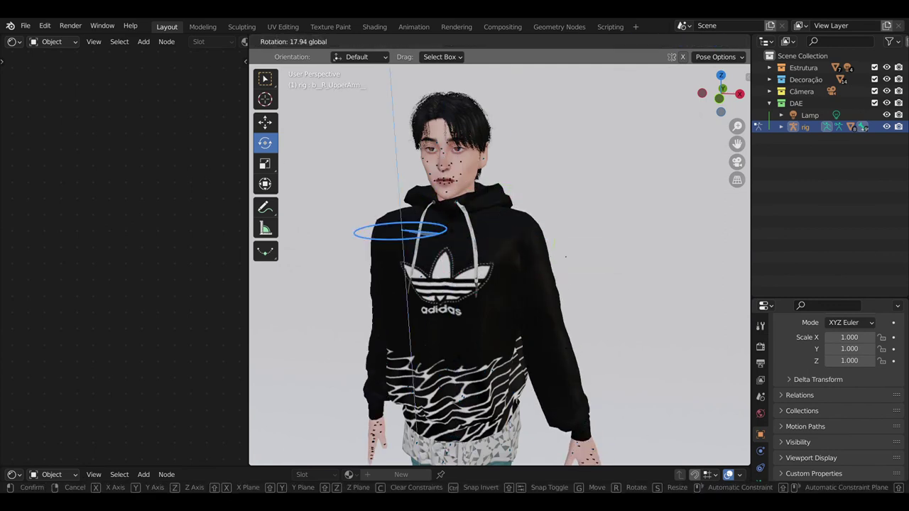
Rotate the left upper arm bone and bend the left forearm toward the hip with a trackball rotation
{"action": "middle_click_drag", "start_coordinate": [483, 302], "coordinate": [495, 231], "text": "shift"}
{"action": "middle_click_drag", "start_coordinate": [496, 231], "coordinate": [482, 240]}
{"action": "left_click", "coordinate": [507, 163]}
{"action": "left_click_drag", "start_coordinate": [513, 206], "coordinate": [589, 227]}
{"action": "left_click", "coordinate": [544, 258]}
{"action": "key", "text": "r"}
{"action": "key", "text": "r"}
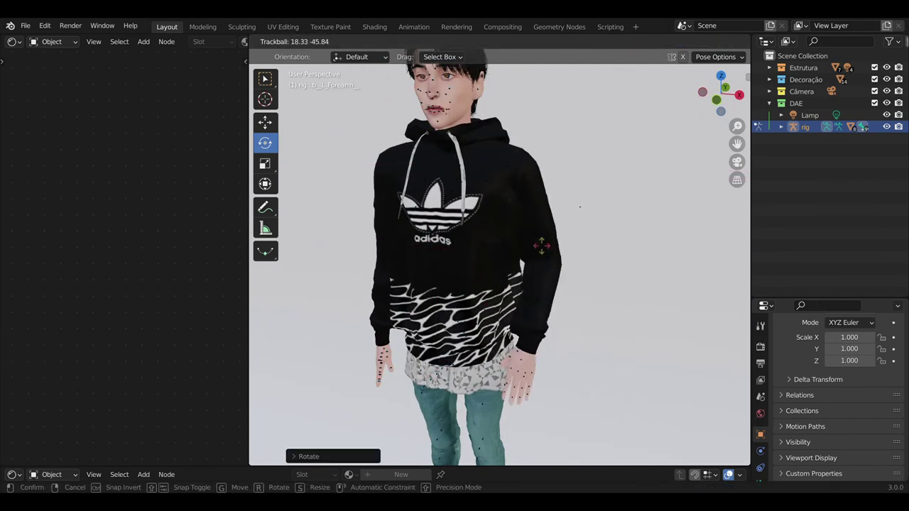
{"action": "left_click", "coordinate": [557, 237]}
Refine the left upper arm and forearm rotations so the hand sits at the character's side pocket
{"action": "scroll", "coordinate": [558, 237], "scroll_direction": "up", "scroll_amount": 1}
{"action": "left_click_drag", "start_coordinate": [573, 153], "coordinate": [540, 159]}
{"action": "middle_click_drag", "start_coordinate": [533, 245], "coordinate": [560, 249]}
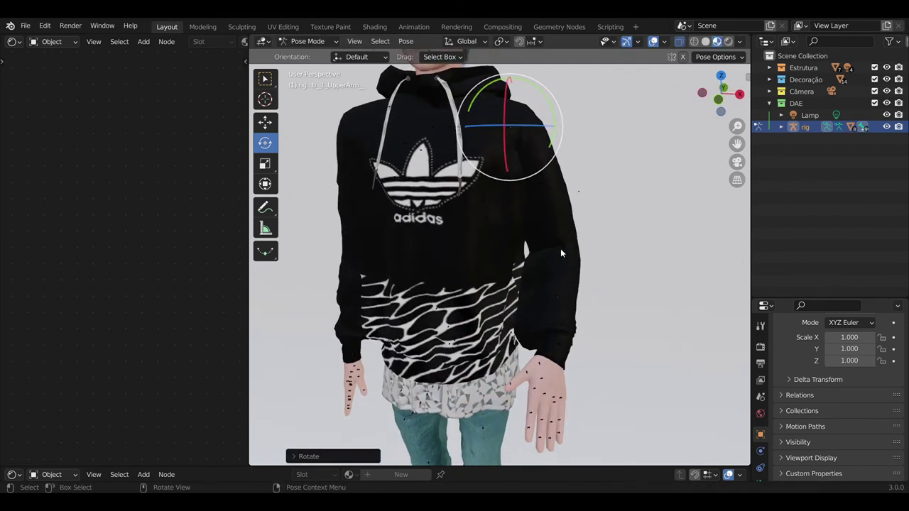
{"action": "left_click", "coordinate": [560, 248]}
{"action": "left_click_drag", "start_coordinate": [560, 249], "coordinate": [526, 250]}
{"action": "middle_click_drag", "start_coordinate": [526, 250], "coordinate": [470, 247]}
Rotate the right upper arm and forearm bones to bring the right hand toward the hip
{"action": "left_click", "coordinate": [444, 141]}
{"action": "left_click_drag", "start_coordinate": [430, 99], "coordinate": [438, 98]}
{"action": "left_click", "coordinate": [408, 240]}
{"action": "left_click_drag", "start_coordinate": [387, 238], "coordinate": [389, 257]}
{"action": "left_click_drag", "start_coordinate": [419, 234], "coordinate": [456, 134]}
{"action": "left_click", "coordinate": [455, 137]}
{"action": "left_click_drag", "start_coordinate": [434, 99], "coordinate": [439, 97]}
Fine-tune the right forearm bone's rotation to match the hand-in-pocket pose of the left arm
{"action": "middle_click_drag", "start_coordinate": [412, 213], "coordinate": [428, 214]}
{"action": "left_click", "coordinate": [419, 238]}
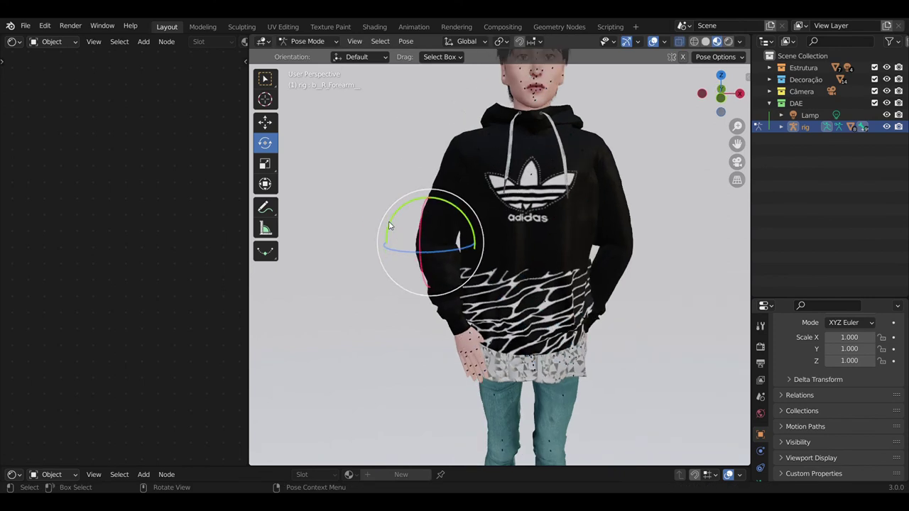
{"action": "left_click_drag", "start_coordinate": [391, 223], "coordinate": [398, 231]}
{"action": "left_click_drag", "start_coordinate": [417, 239], "coordinate": [418, 246]}
{"action": "middle_click_drag", "start_coordinate": [418, 246], "coordinate": [522, 271]}
{"action": "left_click_drag", "start_coordinate": [523, 271], "coordinate": [522, 270]}
{"action": "left_click", "coordinate": [520, 275]}
Reposition the left and right mouth corner bones with the Transform tool to adjust the character's expression
{"action": "middle_click_drag", "start_coordinate": [547, 92], "coordinate": [523, 180], "text": "shift"}
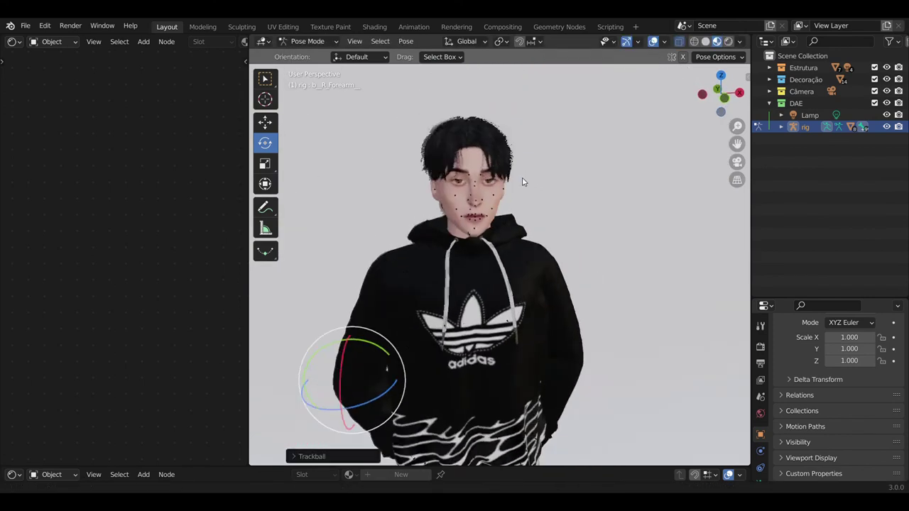
{"action": "scroll", "coordinate": [524, 181], "scroll_direction": "up", "scroll_amount": 5}
{"action": "middle_click_drag", "start_coordinate": [483, 299], "coordinate": [454, 341]}
{"action": "middle_click_drag", "start_coordinate": [454, 340], "coordinate": [473, 201], "text": "shift"}
{"action": "left_click", "coordinate": [517, 287]}
{"action": "key", "text": "shift+space"}
{"action": "key", "text": "t"}
{"action": "left_click_drag", "start_coordinate": [522, 218], "coordinate": [522, 211]}
{"action": "left_click_drag", "start_coordinate": [584, 283], "coordinate": [588, 283]}
{"action": "left_click", "coordinate": [448, 288]}
{"action": "left_click_drag", "start_coordinate": [514, 285], "coordinate": [510, 284]}
Adjust the right eye bone slightly downward
{"action": "scroll", "coordinate": [462, 202], "scroll_direction": "up", "scroll_amount": 1}
{"action": "middle_click_drag", "start_coordinate": [462, 202], "coordinate": [474, 237], "text": "shift"}
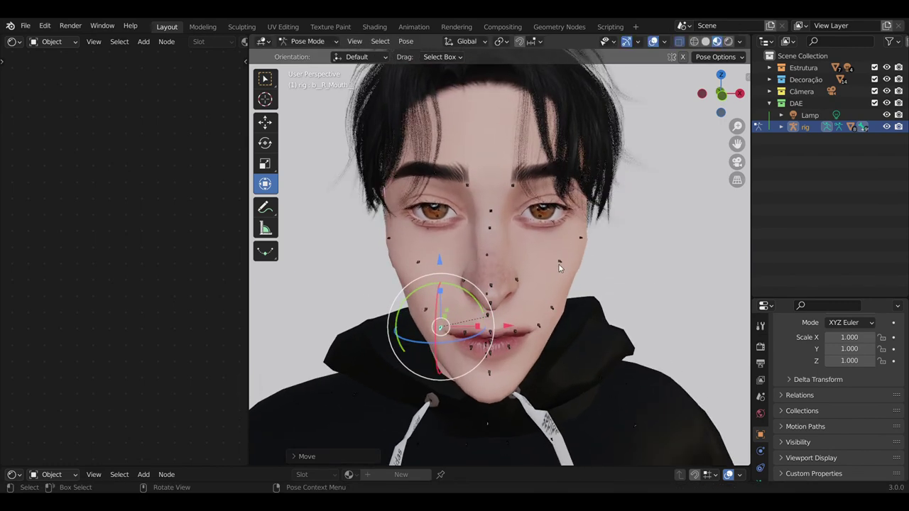
{"action": "left_click", "coordinate": [437, 210]}
{"action": "left_click", "coordinate": [436, 212]}
{"action": "left_click_drag", "start_coordinate": [437, 218], "coordinate": [435, 226]}
Try to reposition the left eye bone, and undo the change
{"action": "left_click", "coordinate": [544, 211]}
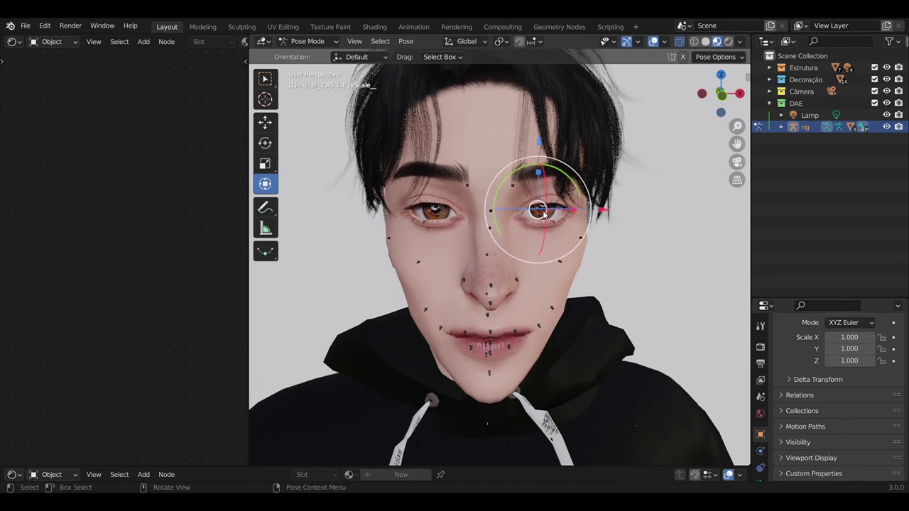
{"action": "left_click", "coordinate": [541, 211]}
{"action": "left_click_drag", "start_coordinate": [540, 210], "coordinate": [529, 227]}
{"action": "key", "text": "ctrl+z"}
Move the right and left inner brow bones along the Z axis, the left one by about 0.003 m
{"action": "left_click", "coordinate": [468, 185]}
{"action": "left_click_drag", "start_coordinate": [469, 125], "coordinate": [511, 111]}
{"action": "left_click", "coordinate": [513, 185]}
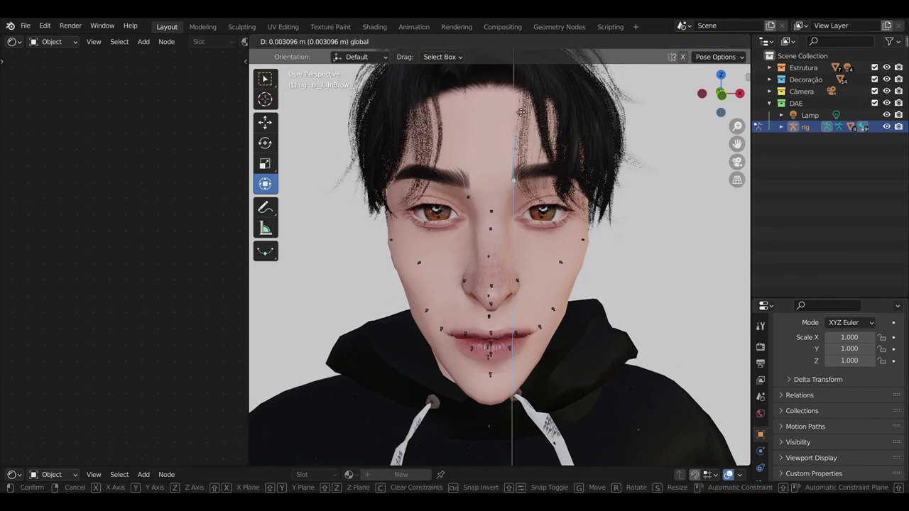
Select both lower eyelid bones together and move them slightly upward
{"action": "middle_click_drag", "start_coordinate": [519, 178], "coordinate": [517, 172]}
{"action": "left_click", "coordinate": [554, 230]}
{"action": "left_click", "coordinate": [412, 231], "text": "shift"}
{"action": "left_click_drag", "start_coordinate": [483, 161], "coordinate": [483, 147]}
Rotate the neck bone to tilt the character's head slightly
{"action": "scroll", "coordinate": [498, 160], "scroll_direction": "down", "scroll_amount": 4}
{"action": "left_click", "coordinate": [496, 278]}
{"action": "left_click_drag", "start_coordinate": [506, 267], "coordinate": [527, 248]}
{"action": "scroll", "coordinate": [510, 143], "scroll_direction": "down", "scroll_amount": 5}
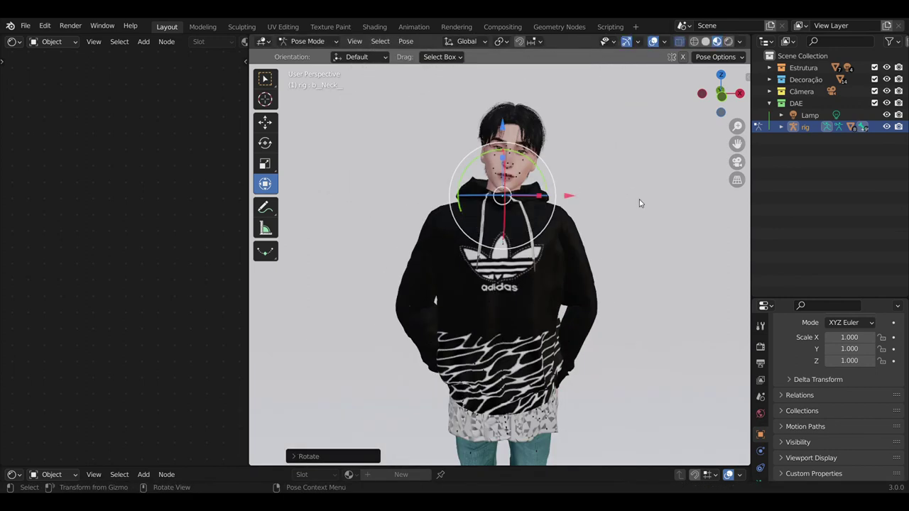
{"action": "scroll", "coordinate": [617, 193], "scroll_direction": "down", "scroll_amount": 1}
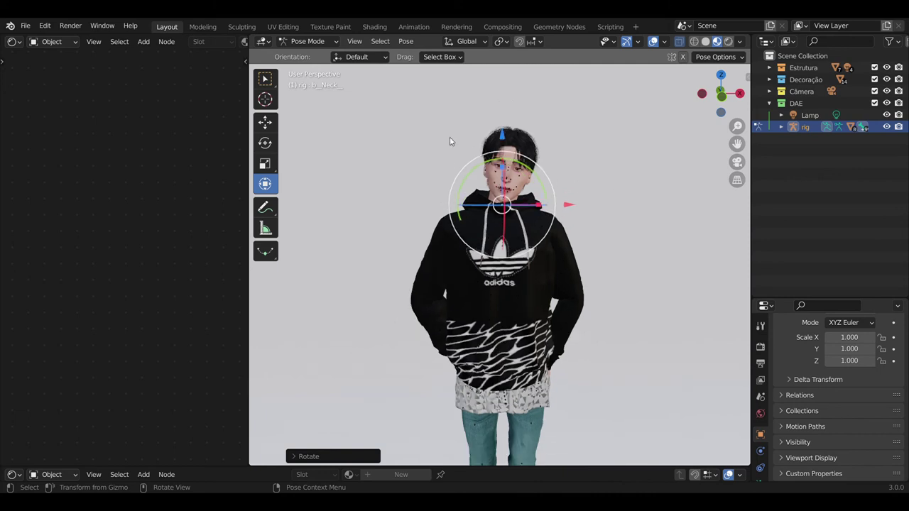
Select all the rig's bones and insert a Location, Rotation & Scale keyframe for the pose
{"action": "left_click", "coordinate": [564, 199]}
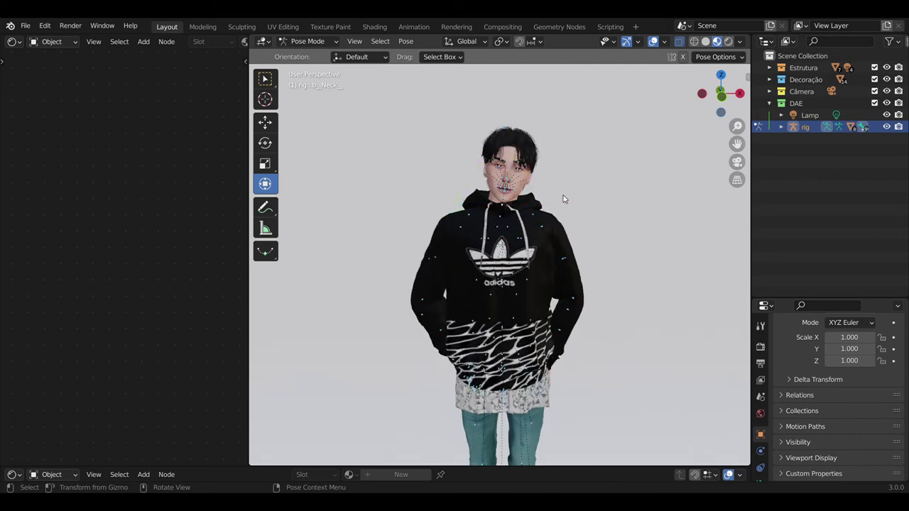
{"action": "key", "text": "i"}
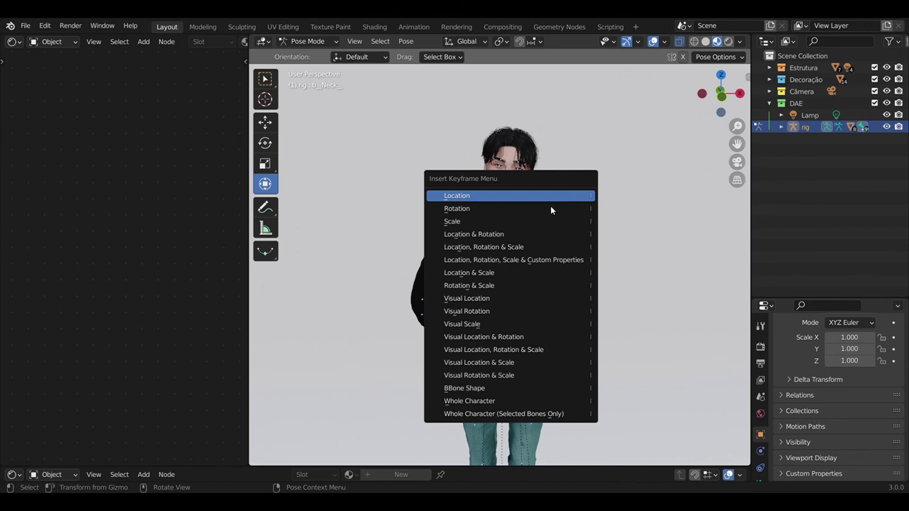
{"action": "left_click", "coordinate": [496, 248]}
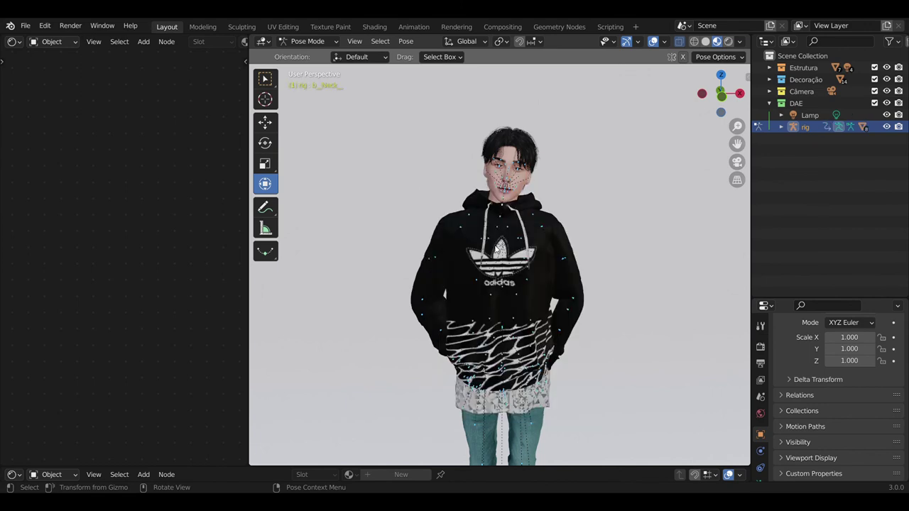
Return the rig to Object Mode and switch the Shader Editor area to a 3D Viewport showing the studio from outside
{"action": "left_click", "coordinate": [311, 42]}
{"action": "left_click", "coordinate": [321, 54]}
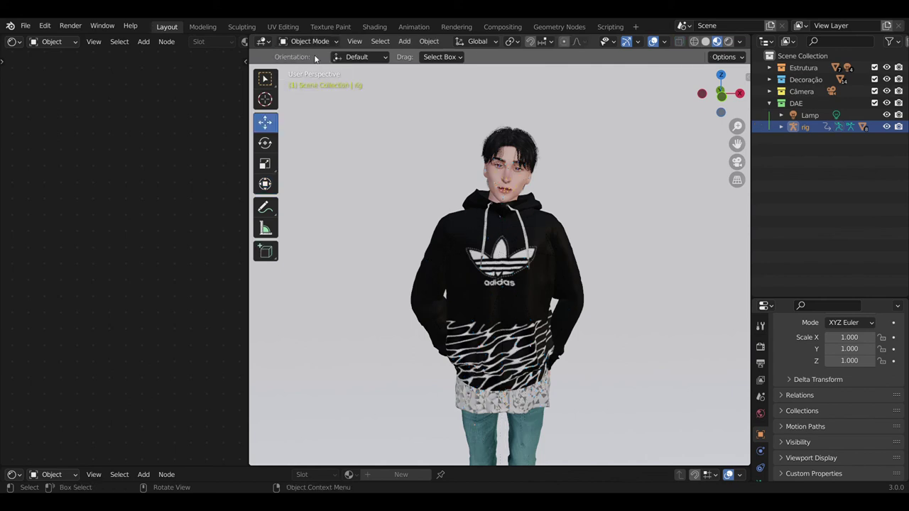
{"action": "left_click", "coordinate": [13, 41]}
{"action": "left_click", "coordinate": [31, 77]}
{"action": "scroll", "coordinate": [87, 217], "scroll_direction": "down", "scroll_amount": 5}
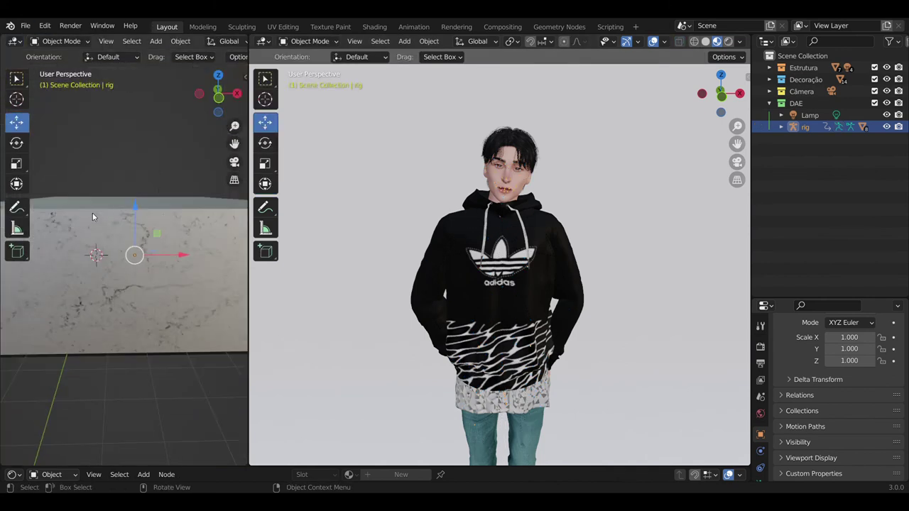
{"action": "middle_click_drag", "start_coordinate": [93, 213], "coordinate": [60, 224]}
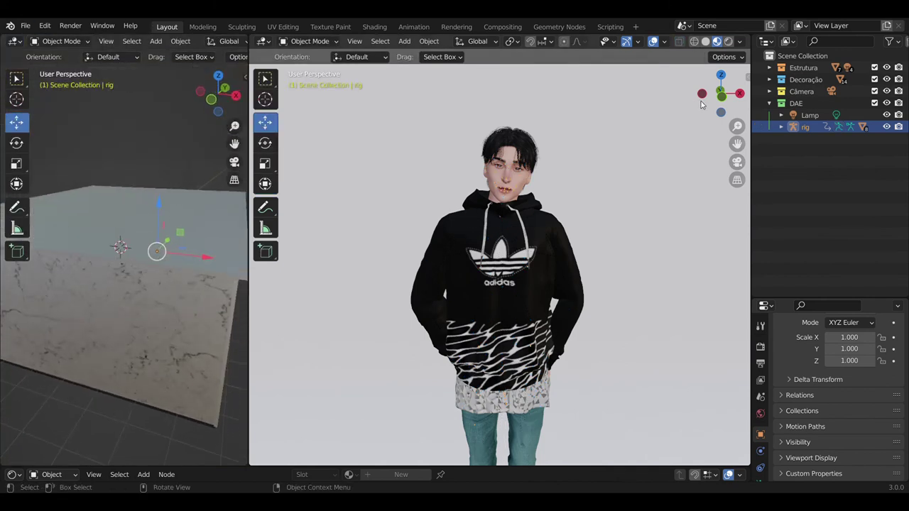
Select the Câmara object in the Câmera collection and switch the smaller viewport to the camera view
{"action": "left_click", "coordinate": [770, 92]}
{"action": "left_click", "coordinate": [814, 103]}
{"action": "middle_click_drag", "start_coordinate": [113, 259], "coordinate": [152, 223]}
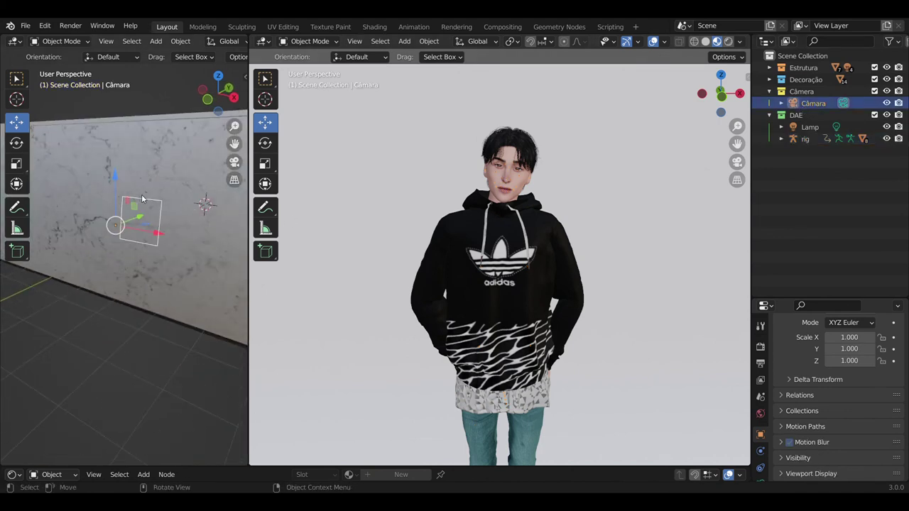
{"action": "key", "text": "KP_0"}
Move the camera along its green Y axis toward the white studio backdrop
{"action": "scroll", "coordinate": [445, 292], "scroll_direction": "down", "scroll_amount": 8}
{"action": "middle_click_drag", "start_coordinate": [445, 291], "coordinate": [551, 246]}
{"action": "scroll", "coordinate": [384, 269], "scroll_direction": "down", "scroll_amount": 3}
{"action": "scroll", "coordinate": [430, 266], "scroll_direction": "up", "scroll_amount": 4}
{"action": "scroll", "coordinate": [374, 270], "scroll_direction": "down", "scroll_amount": 2}
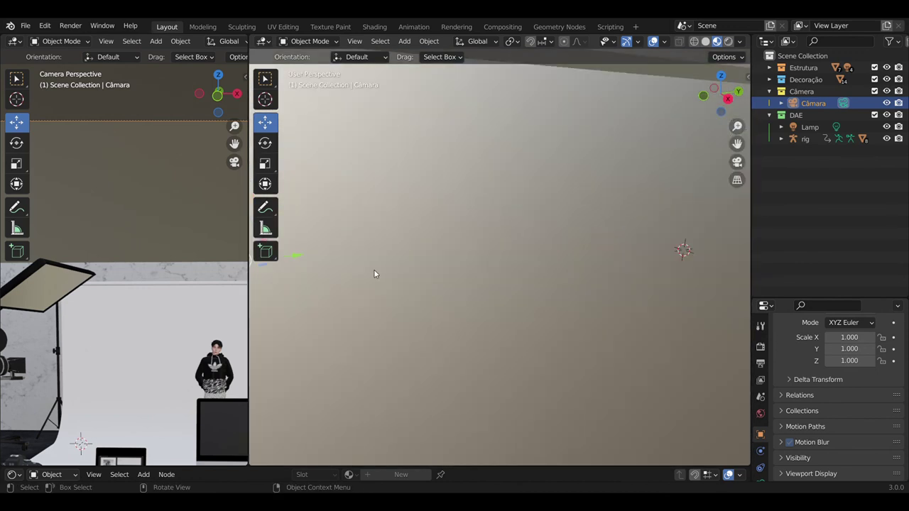
{"action": "middle_click_drag", "start_coordinate": [375, 274], "coordinate": [304, 259]}
{"action": "left_click_drag", "start_coordinate": [301, 258], "coordinate": [181, 253]}
{"action": "scroll", "coordinate": [181, 253], "scroll_direction": "down", "scroll_amount": 10}
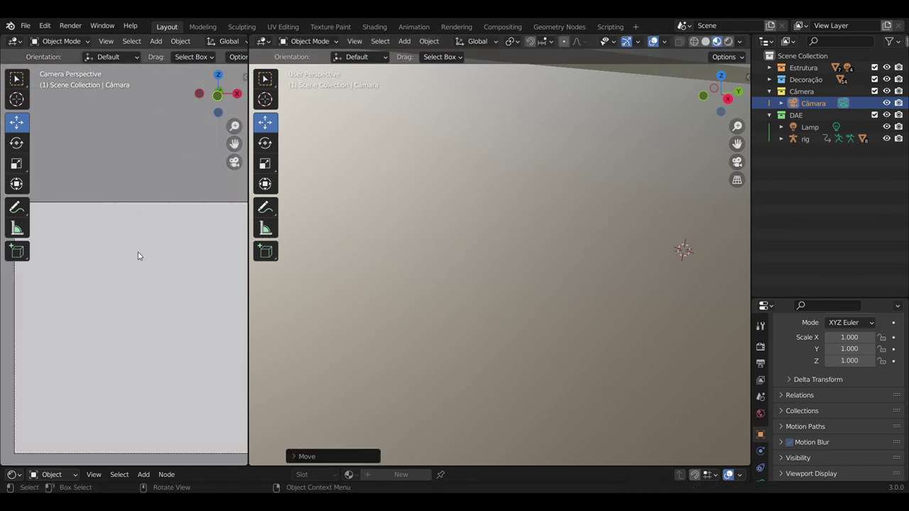
Reposition and rotate the camera with the Transform tool to frame the character from the head down to the hips
{"action": "scroll", "coordinate": [162, 267], "scroll_direction": "up", "scroll_amount": 1}
{"action": "middle_click_drag", "start_coordinate": [529, 210], "coordinate": [545, 152]}
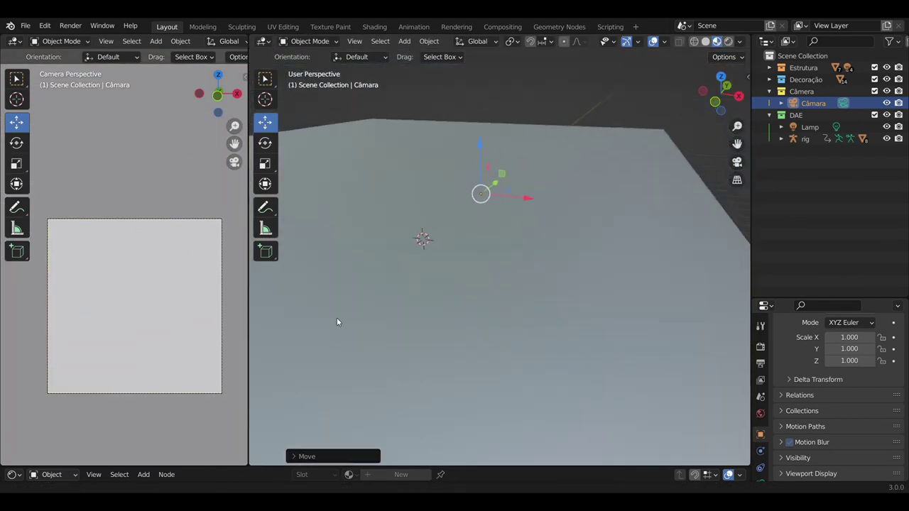
{"action": "left_click_drag", "start_coordinate": [490, 162], "coordinate": [424, 188]}
{"action": "left_click", "coordinate": [266, 184]}
Set the Cycles device to GPU Compute and change the final render sample count
{"action": "left_click", "coordinate": [760, 346]}
{"action": "scroll", "coordinate": [844, 364], "scroll_direction": "up", "scroll_amount": 4}
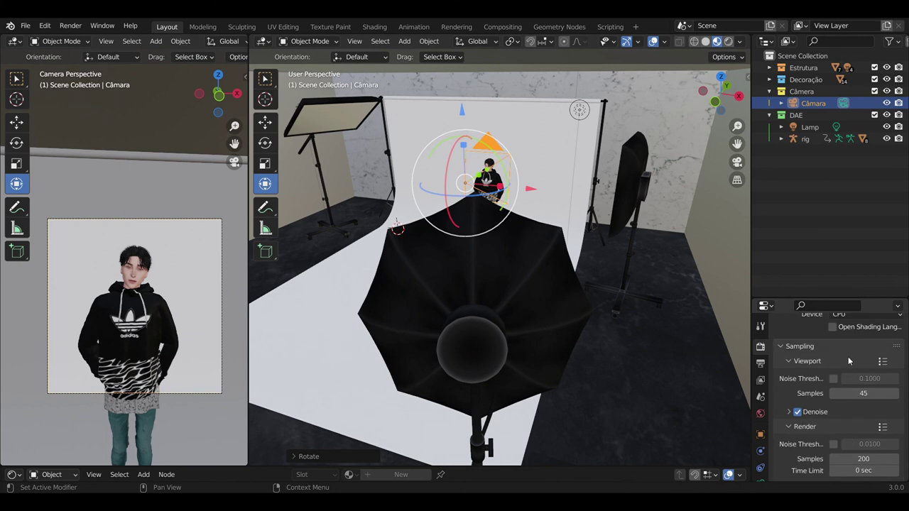
{"action": "left_click", "coordinate": [845, 371]}
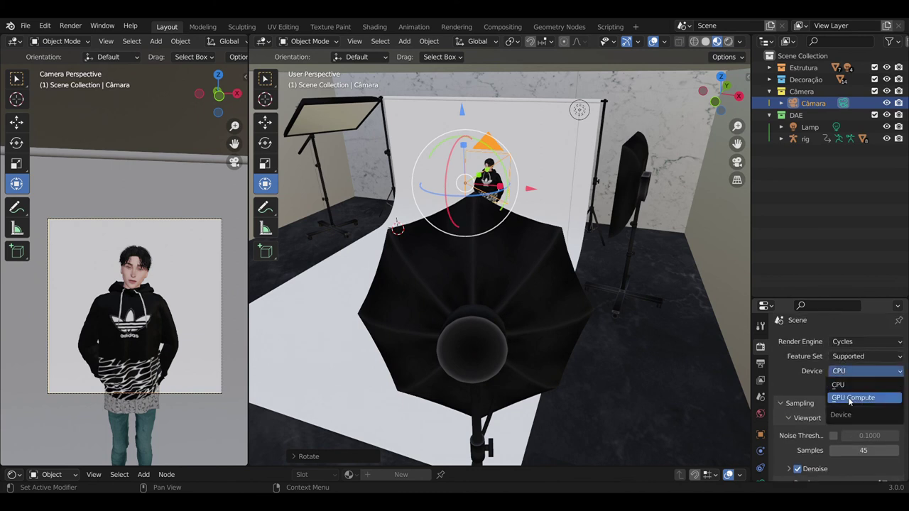
{"action": "left_click", "coordinate": [848, 398]}
{"action": "scroll", "coordinate": [856, 419], "scroll_direction": "down", "scroll_amount": 4}
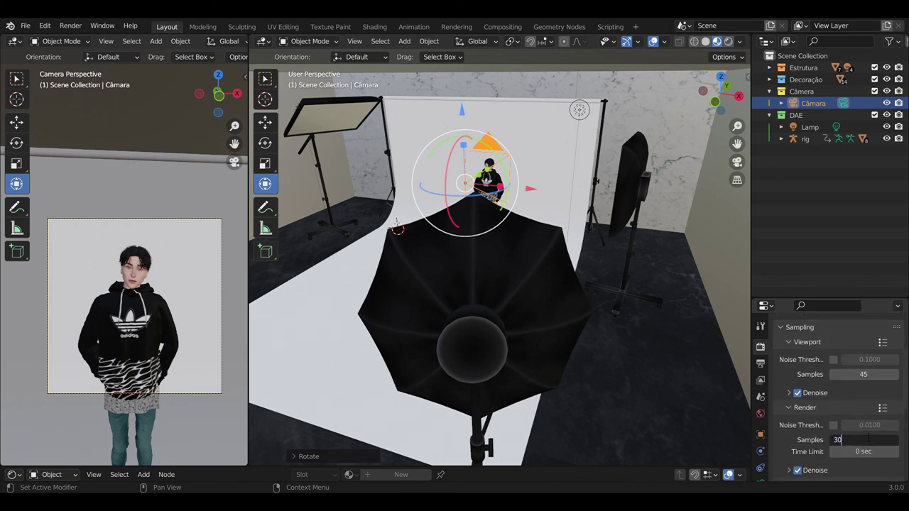
Set the output resolution to 2000 by 2000 px and start rendering the still image
{"action": "left_click", "coordinate": [760, 363]}
{"action": "scroll", "coordinate": [852, 376], "scroll_direction": "up", "scroll_amount": 4}
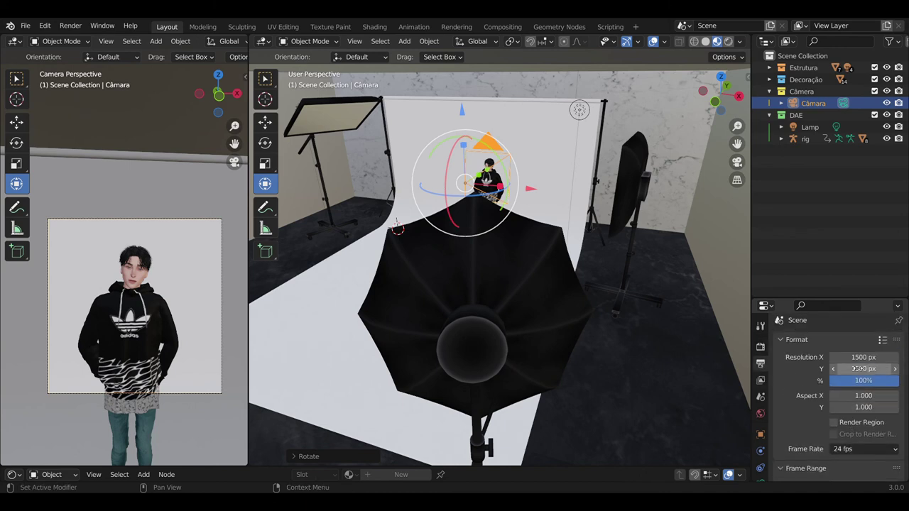
{"action": "key", "text": "Return"}
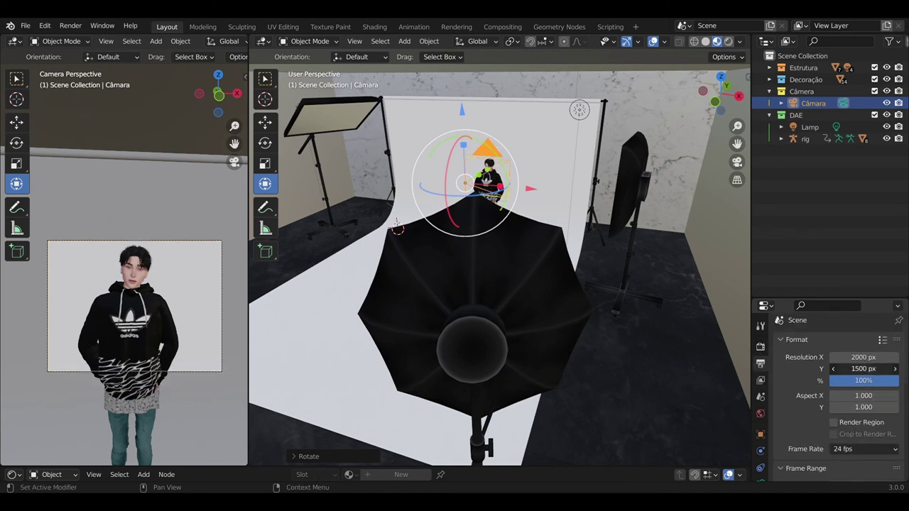
{"action": "left_click", "coordinate": [866, 367]}
{"action": "type", "text": "2000"}
{"action": "key", "text": "Return"}
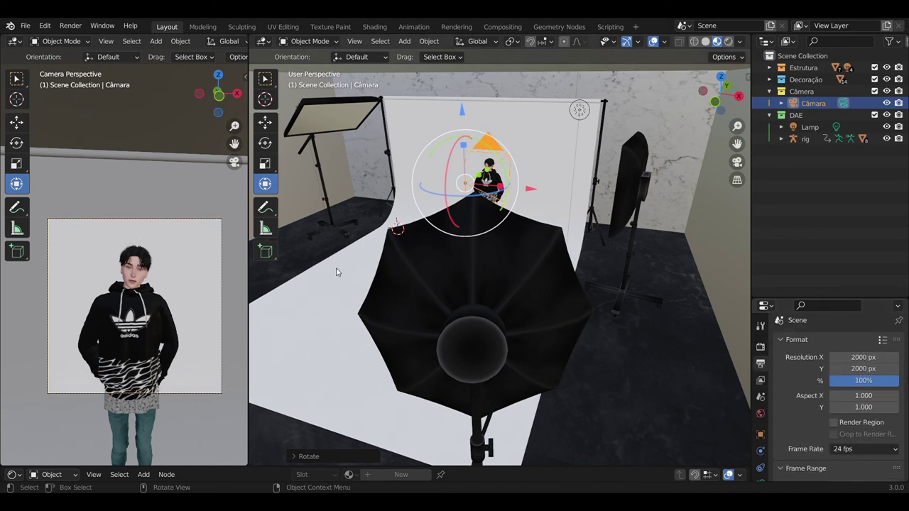
{"action": "left_click", "coordinate": [74, 26]}
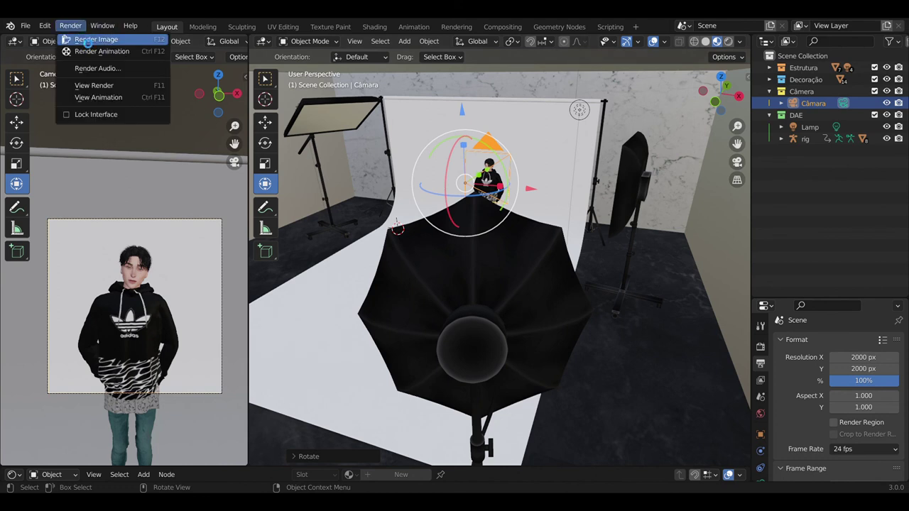
{"action": "left_click", "coordinate": [81, 37]}
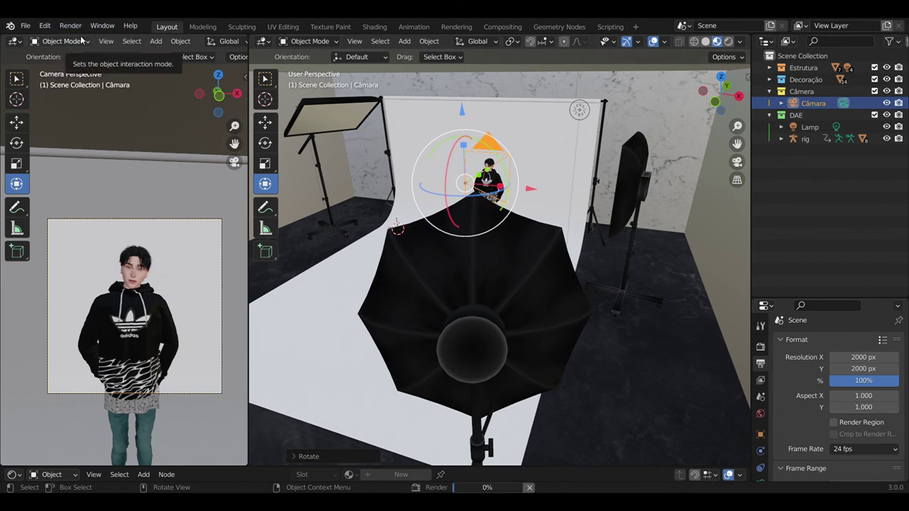